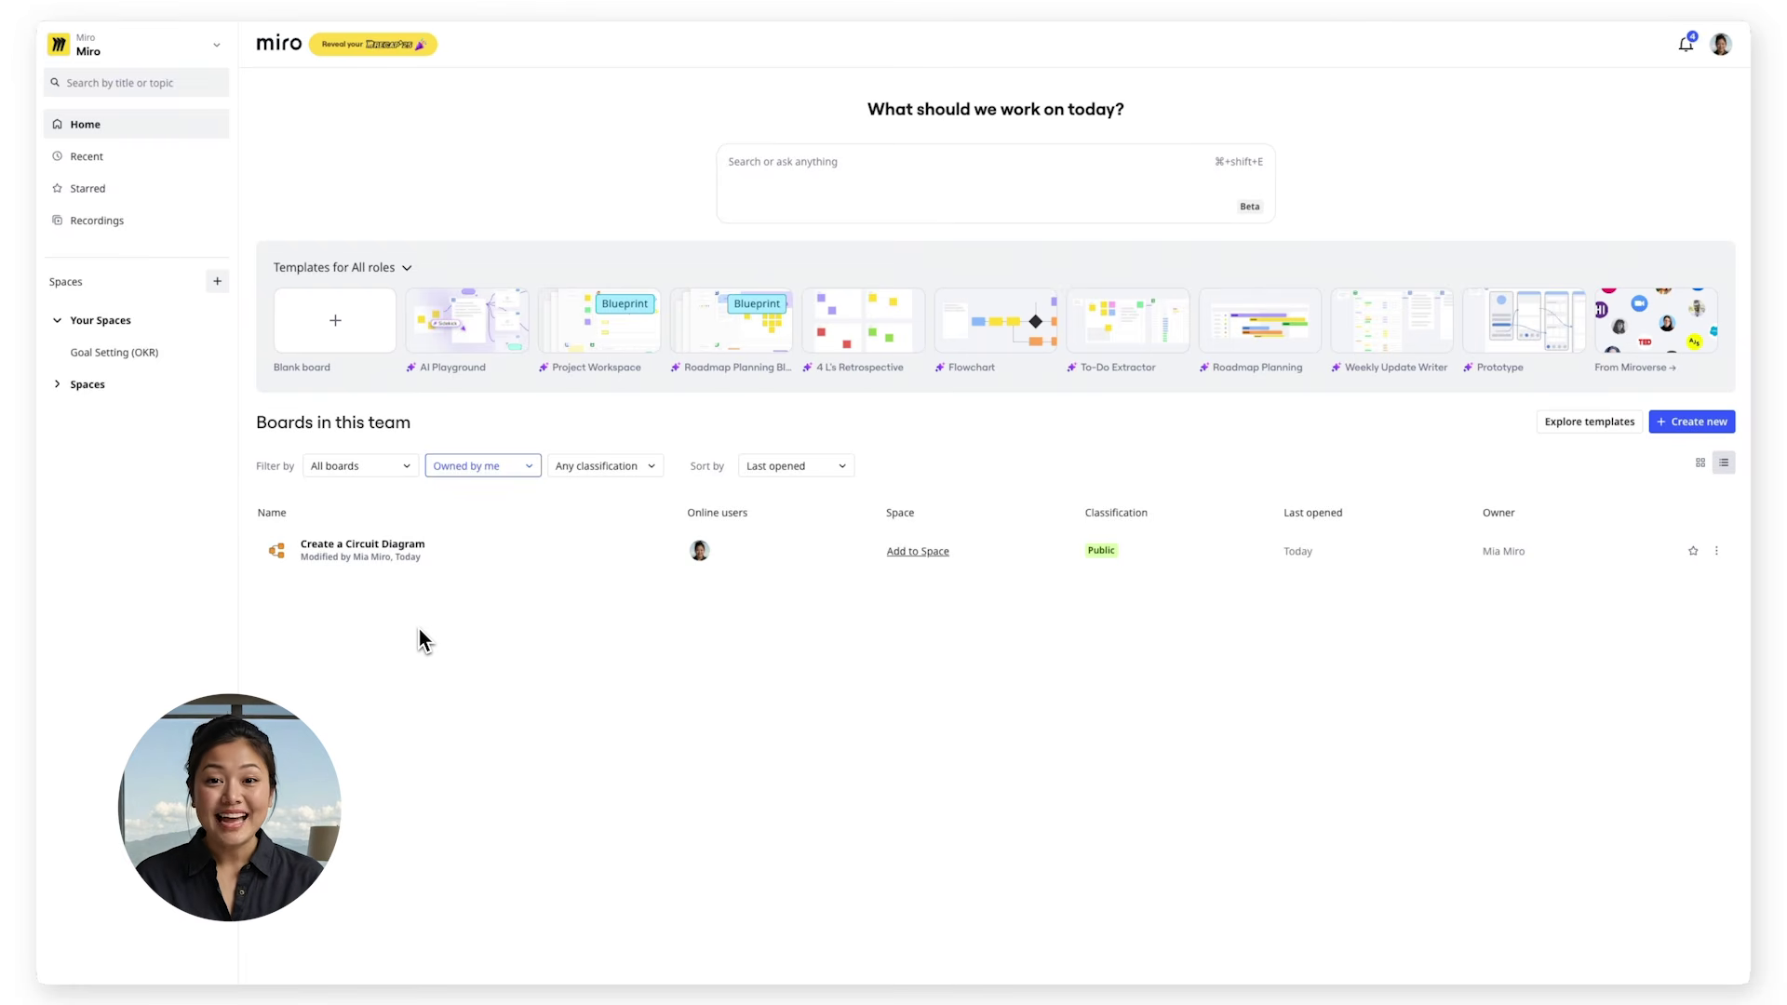
- Open the Create a Circuit Diagram board, insert a Diagram on the canvas and start it by adding shapes
left_click(378, 557)
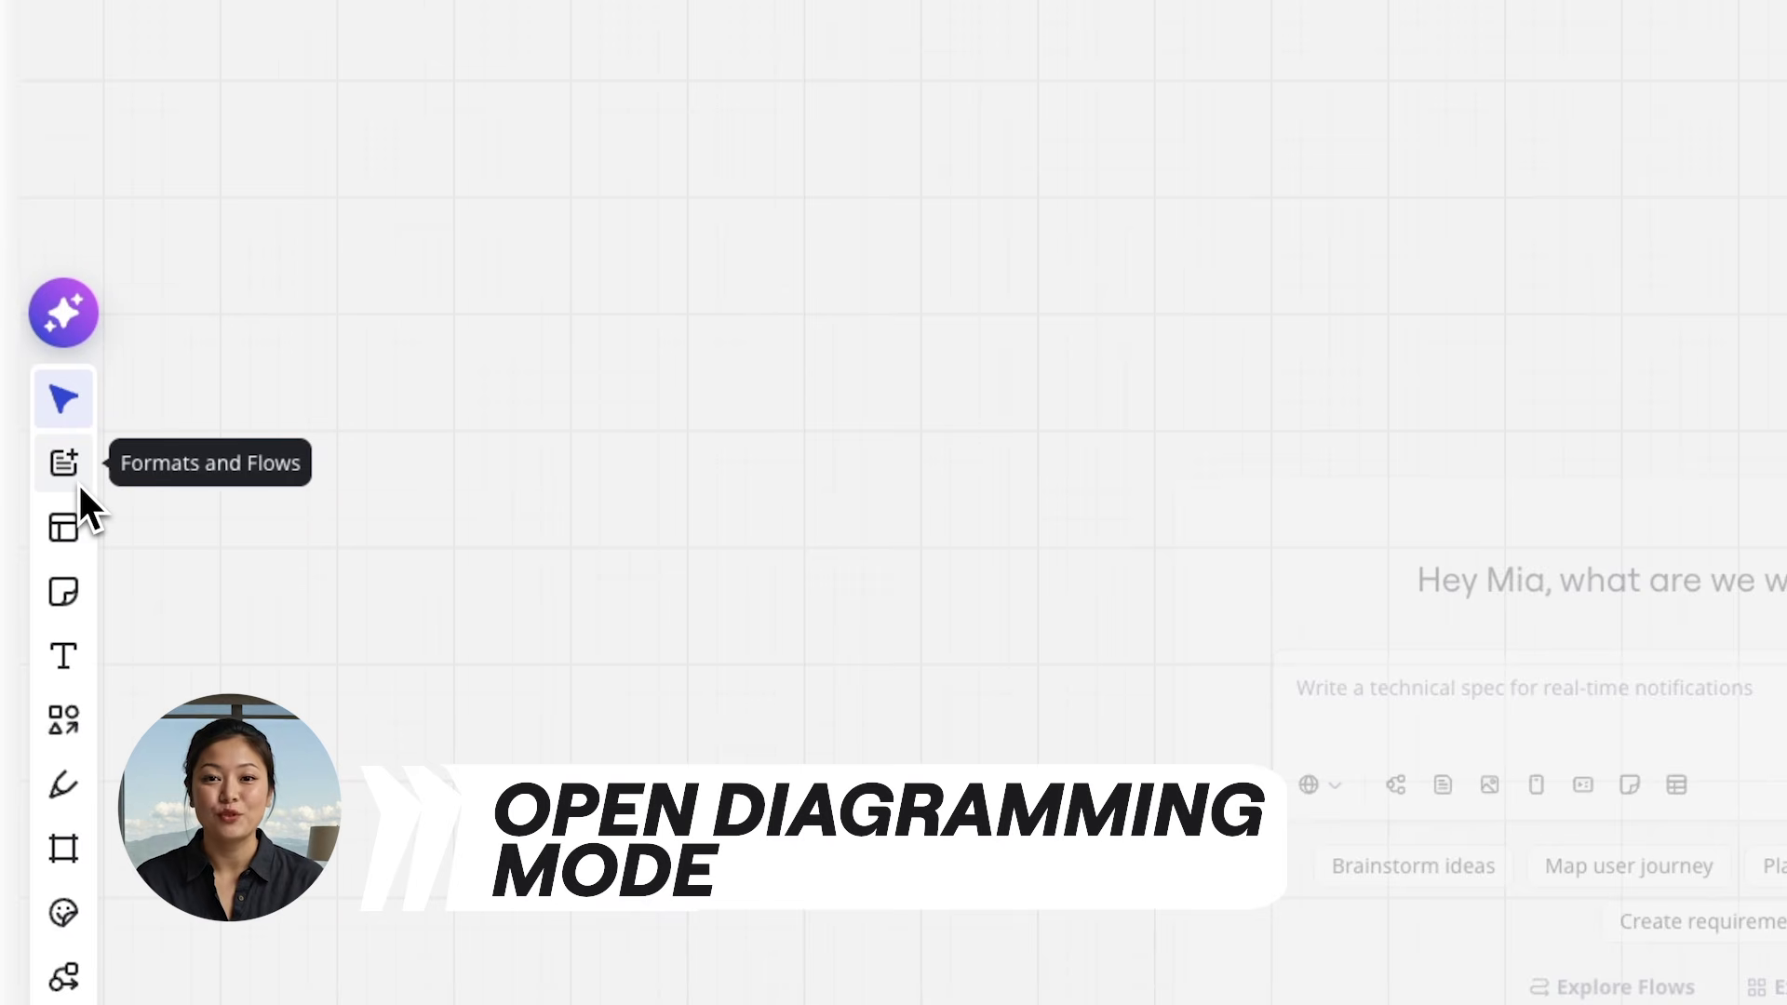
left_click(78, 485)
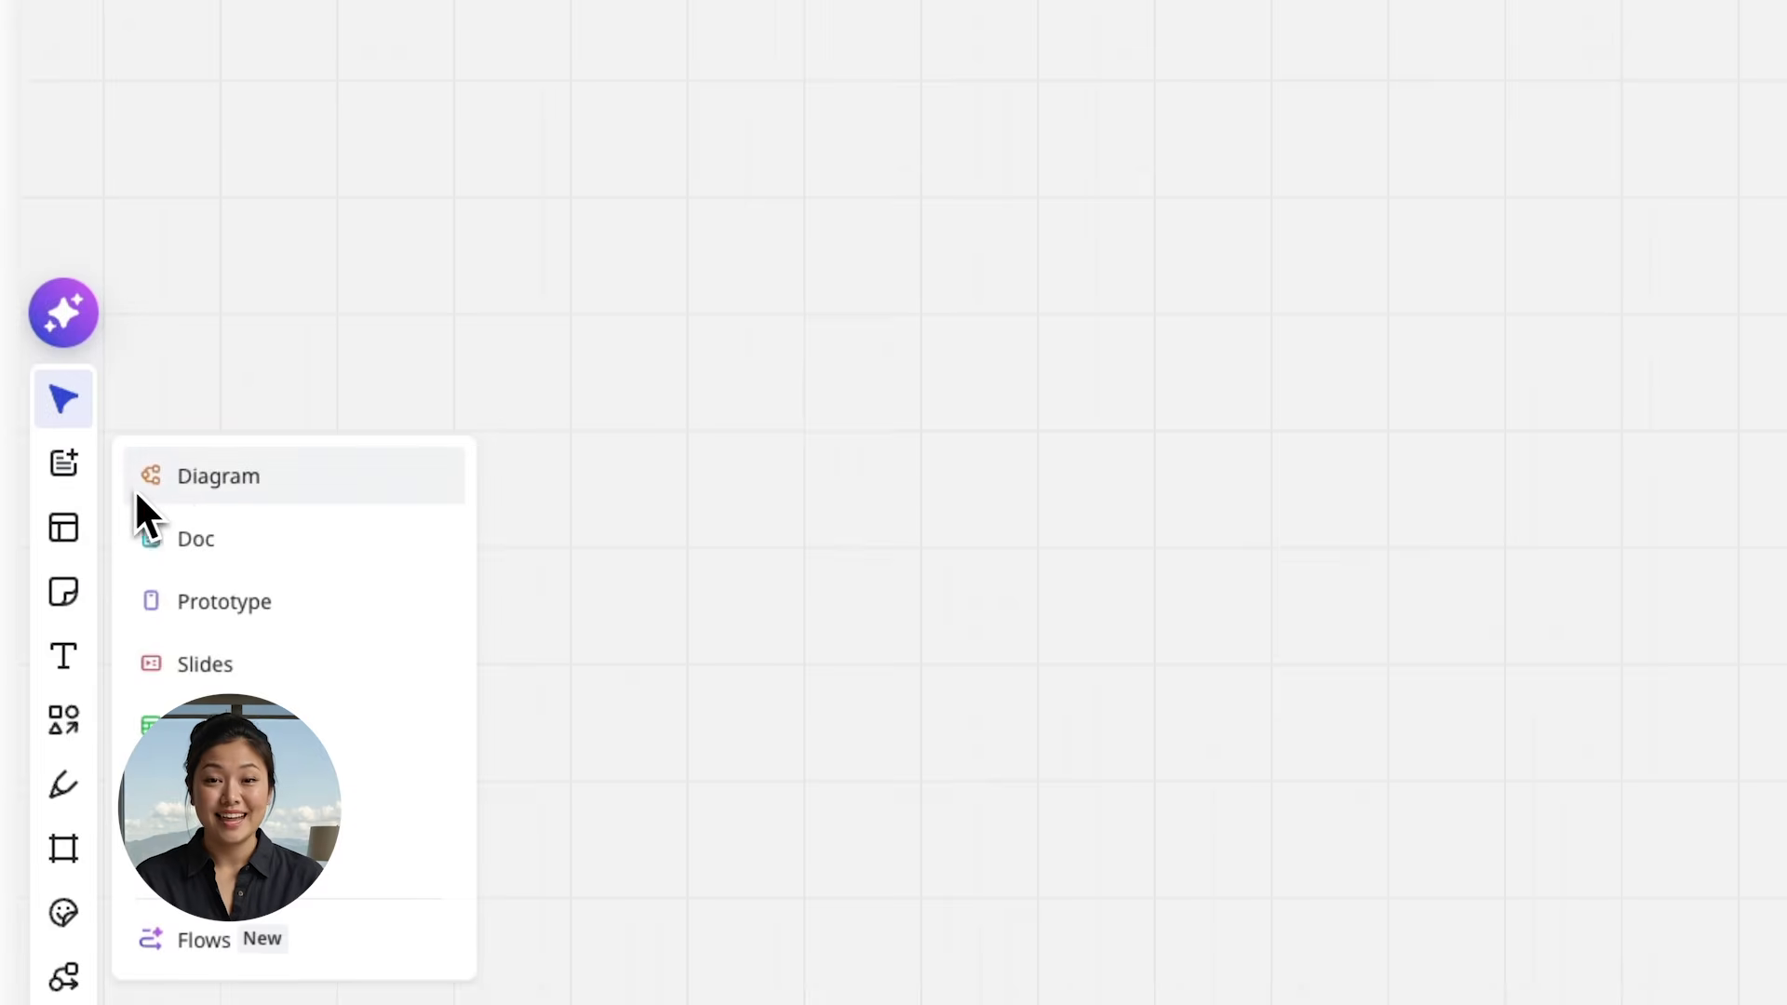
left_click(209, 490)
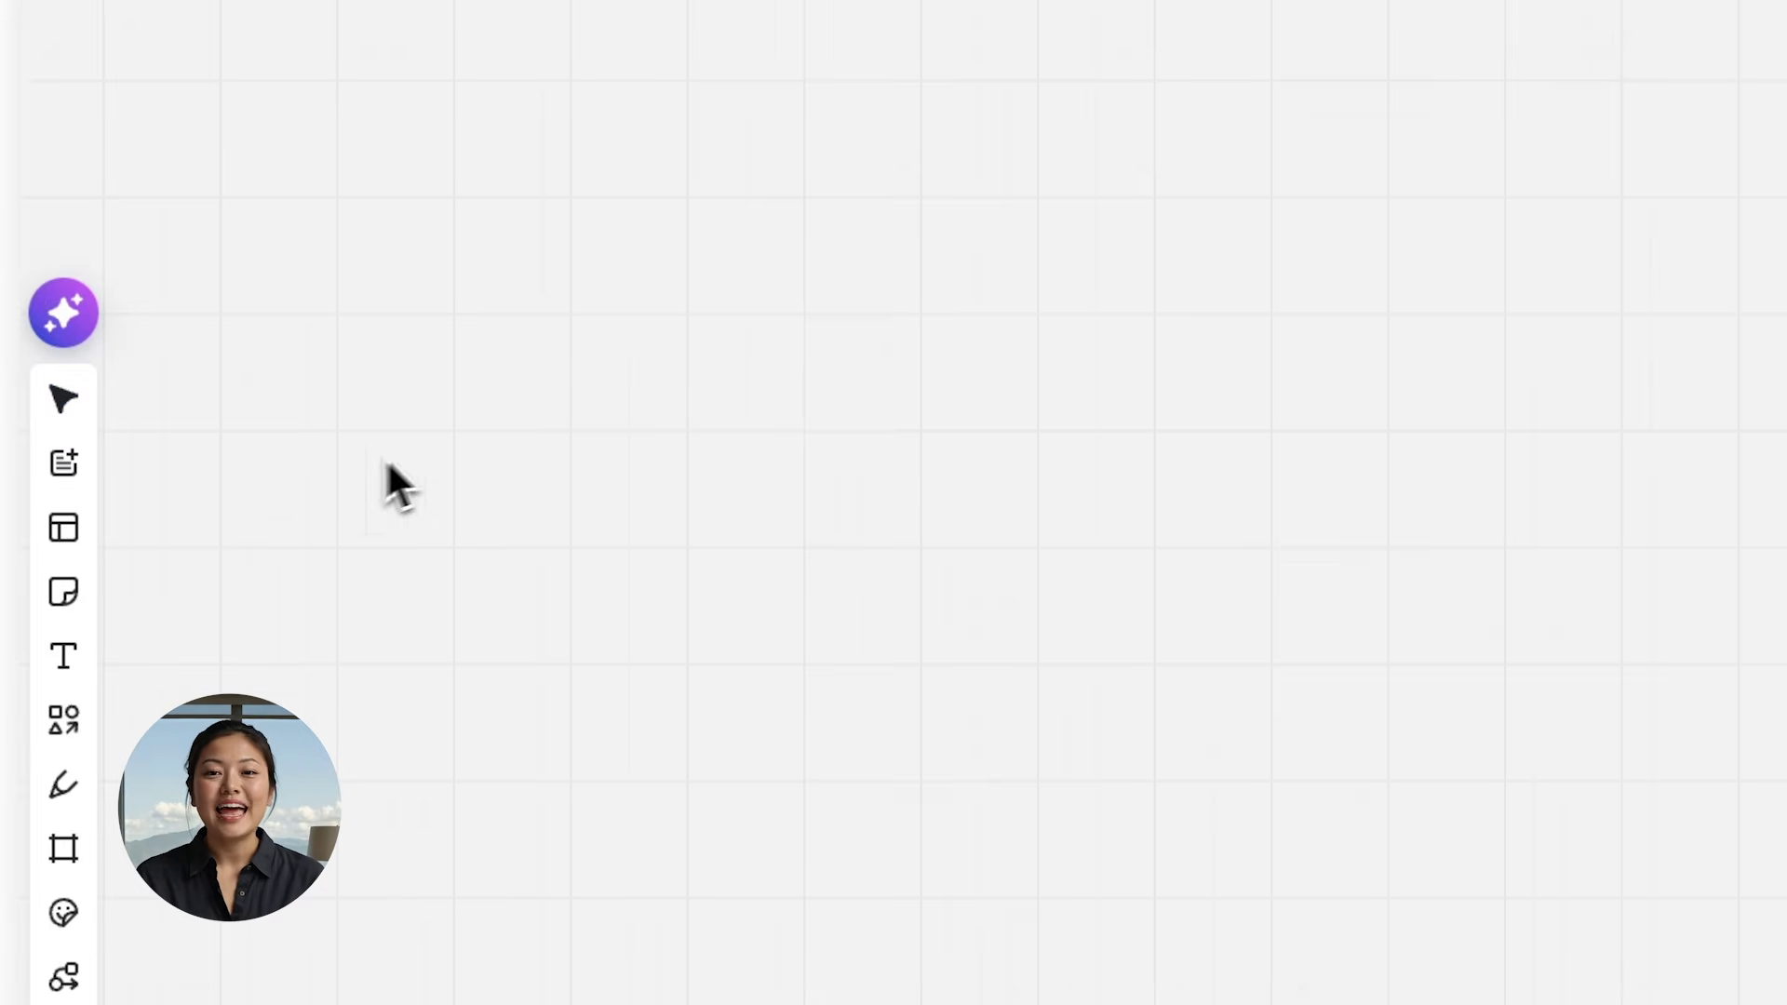
left_click(672, 344)
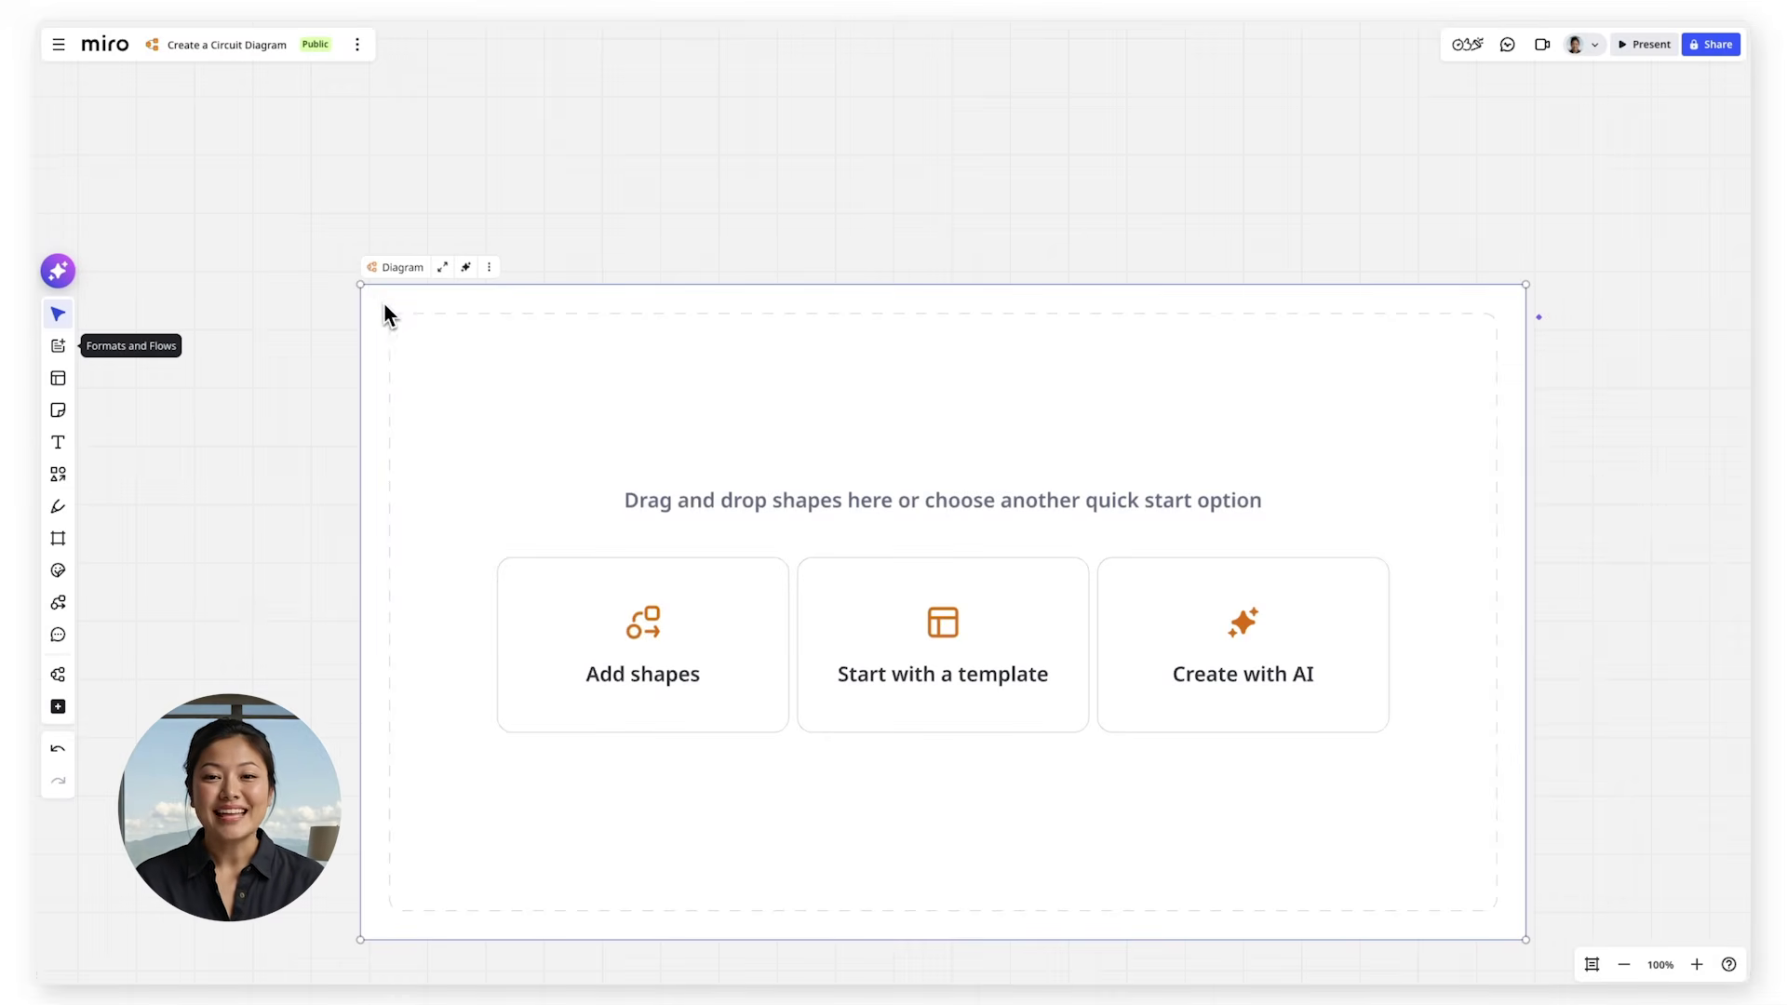
left_click(637, 672)
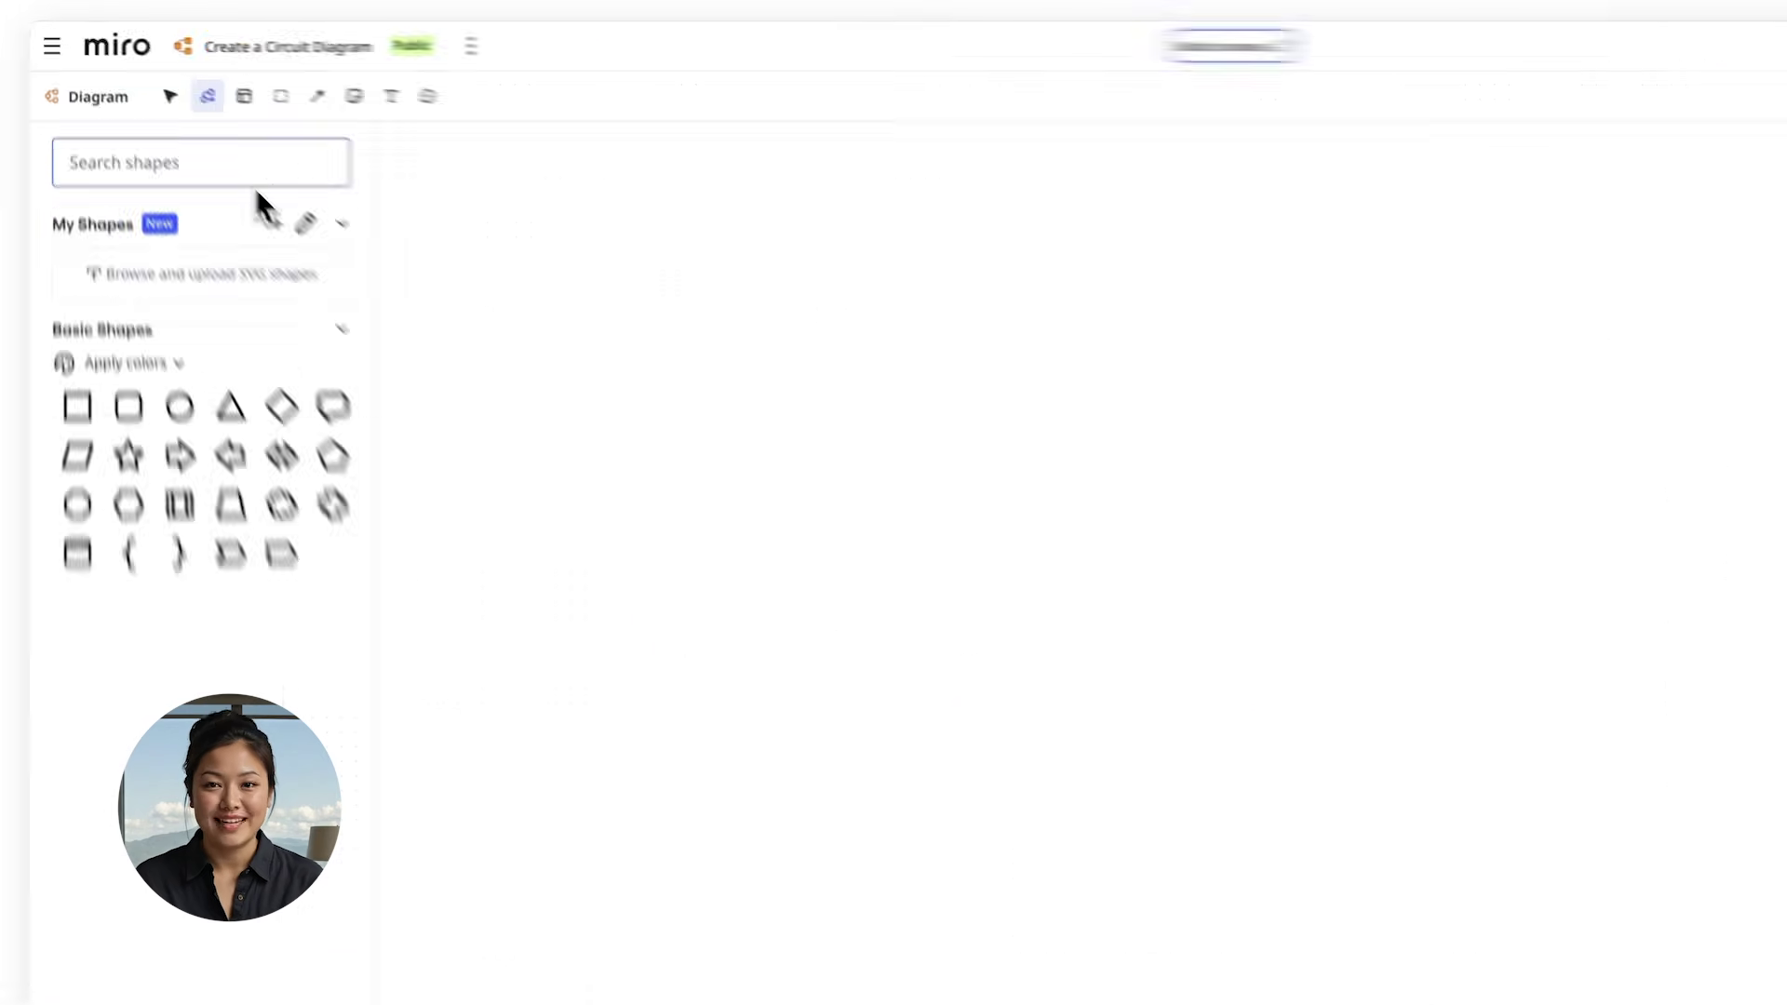
- Search the shapes for "Electrical Engineering" and enable all six of its categories, including Core Components, Transistors, Power Sources, Relays and Logic Gates
type("Electrical Engineering")
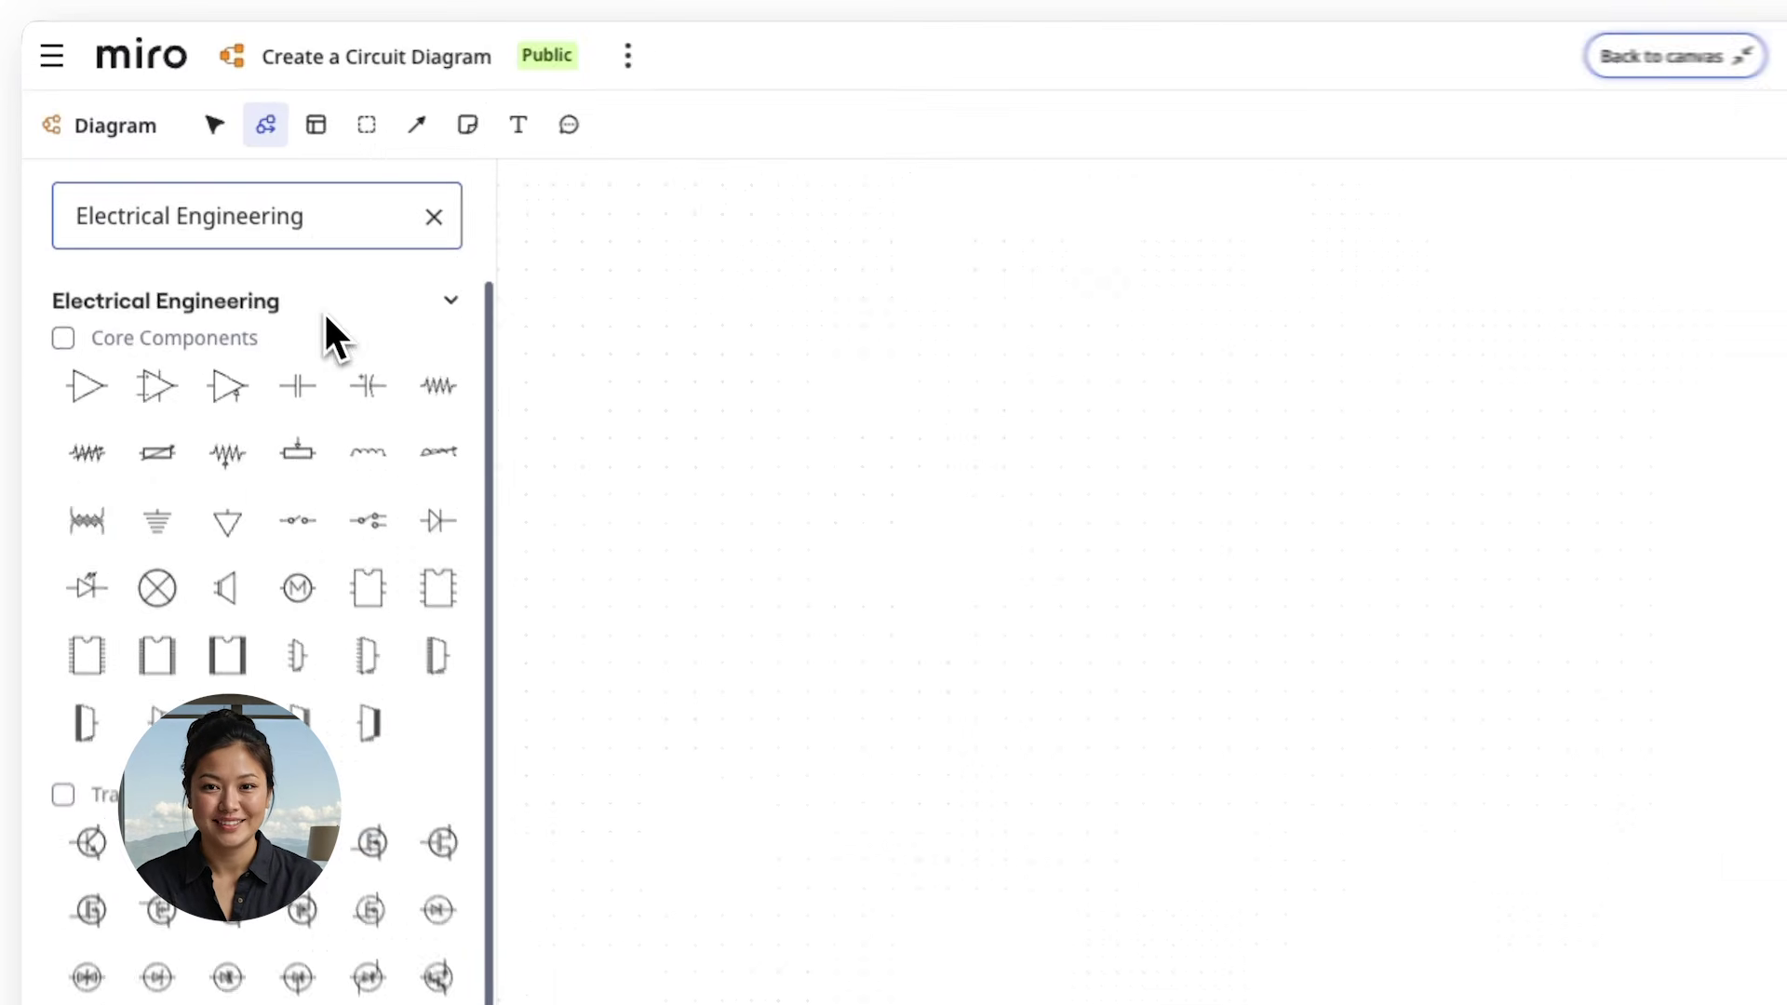
left_click(62, 338)
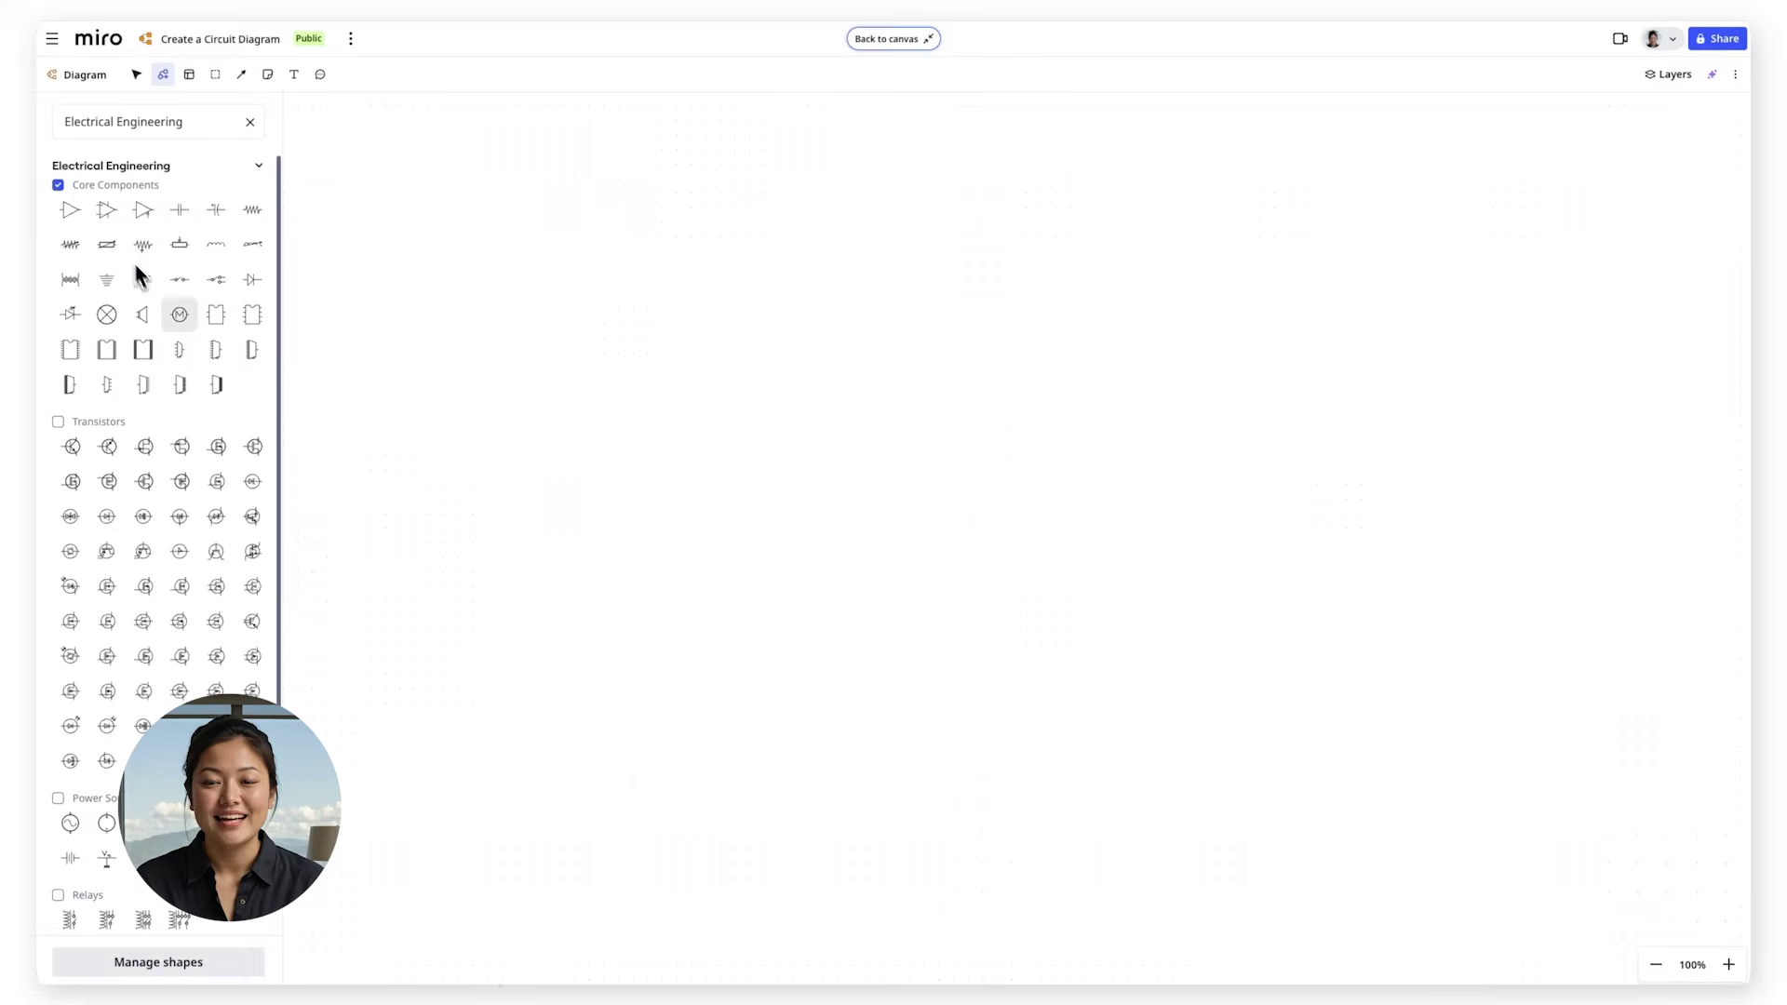
left_click(58, 422)
scroll(204, 577, "down", 3)
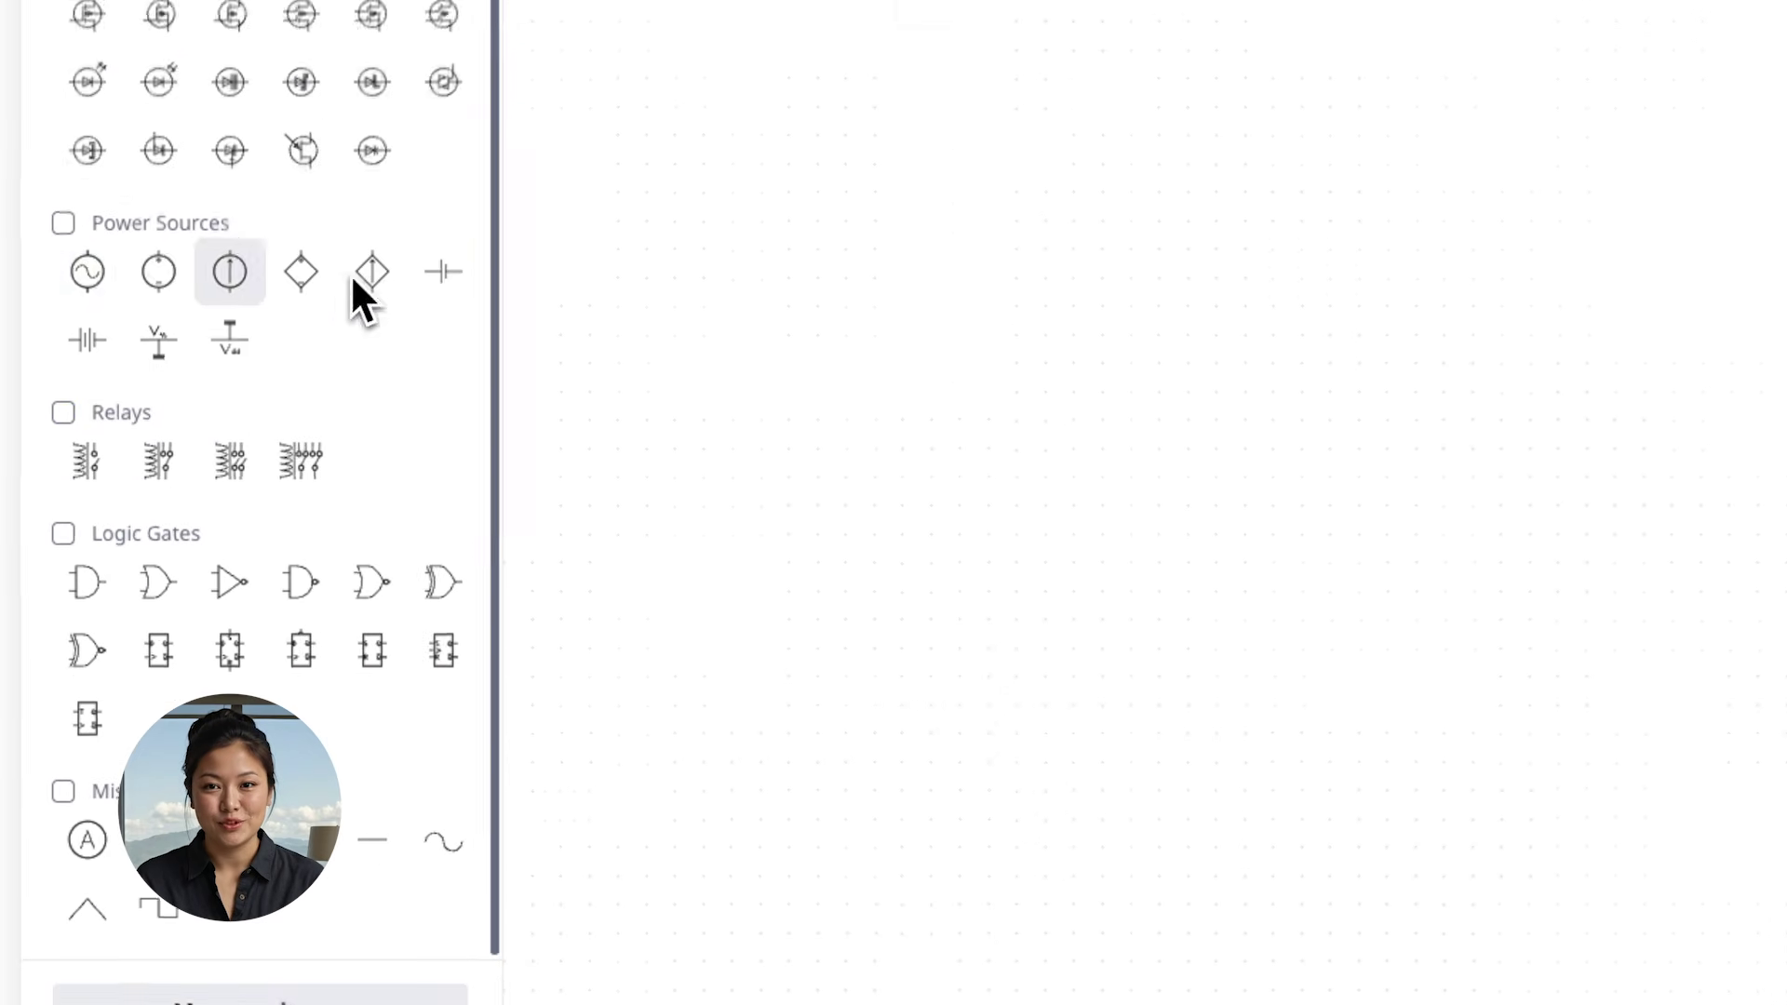
left_click(66, 226)
left_click(70, 413)
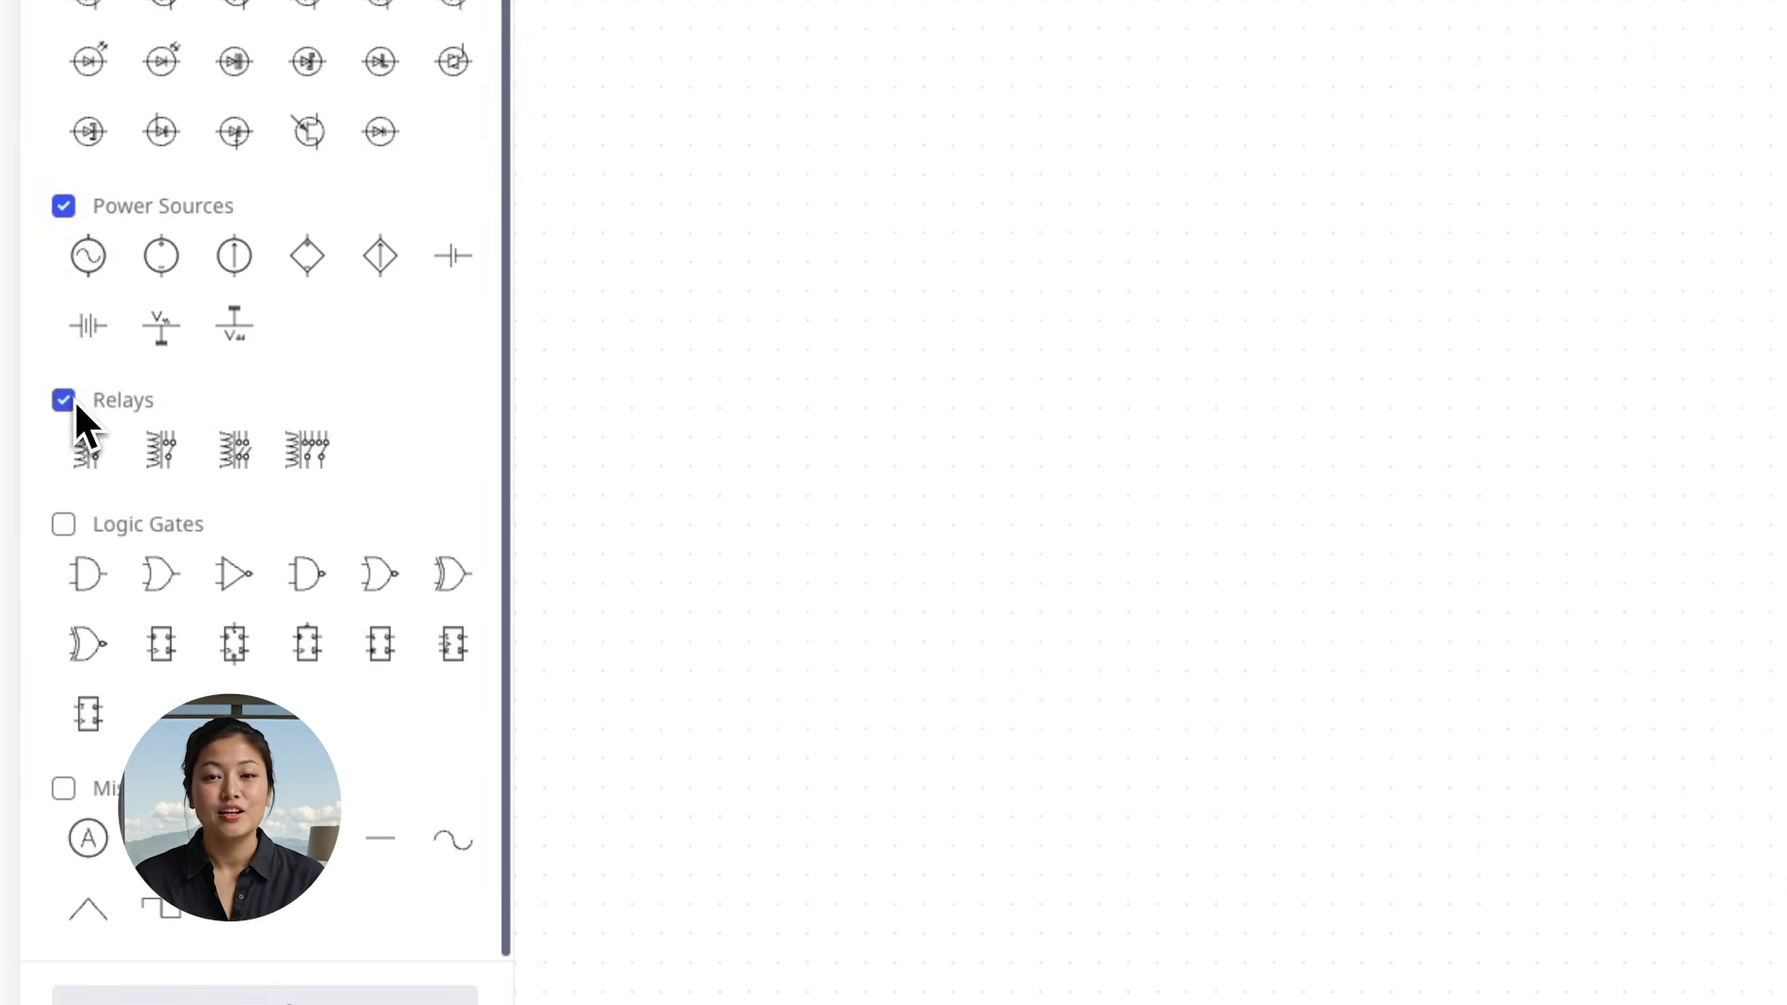
left_click(67, 525)
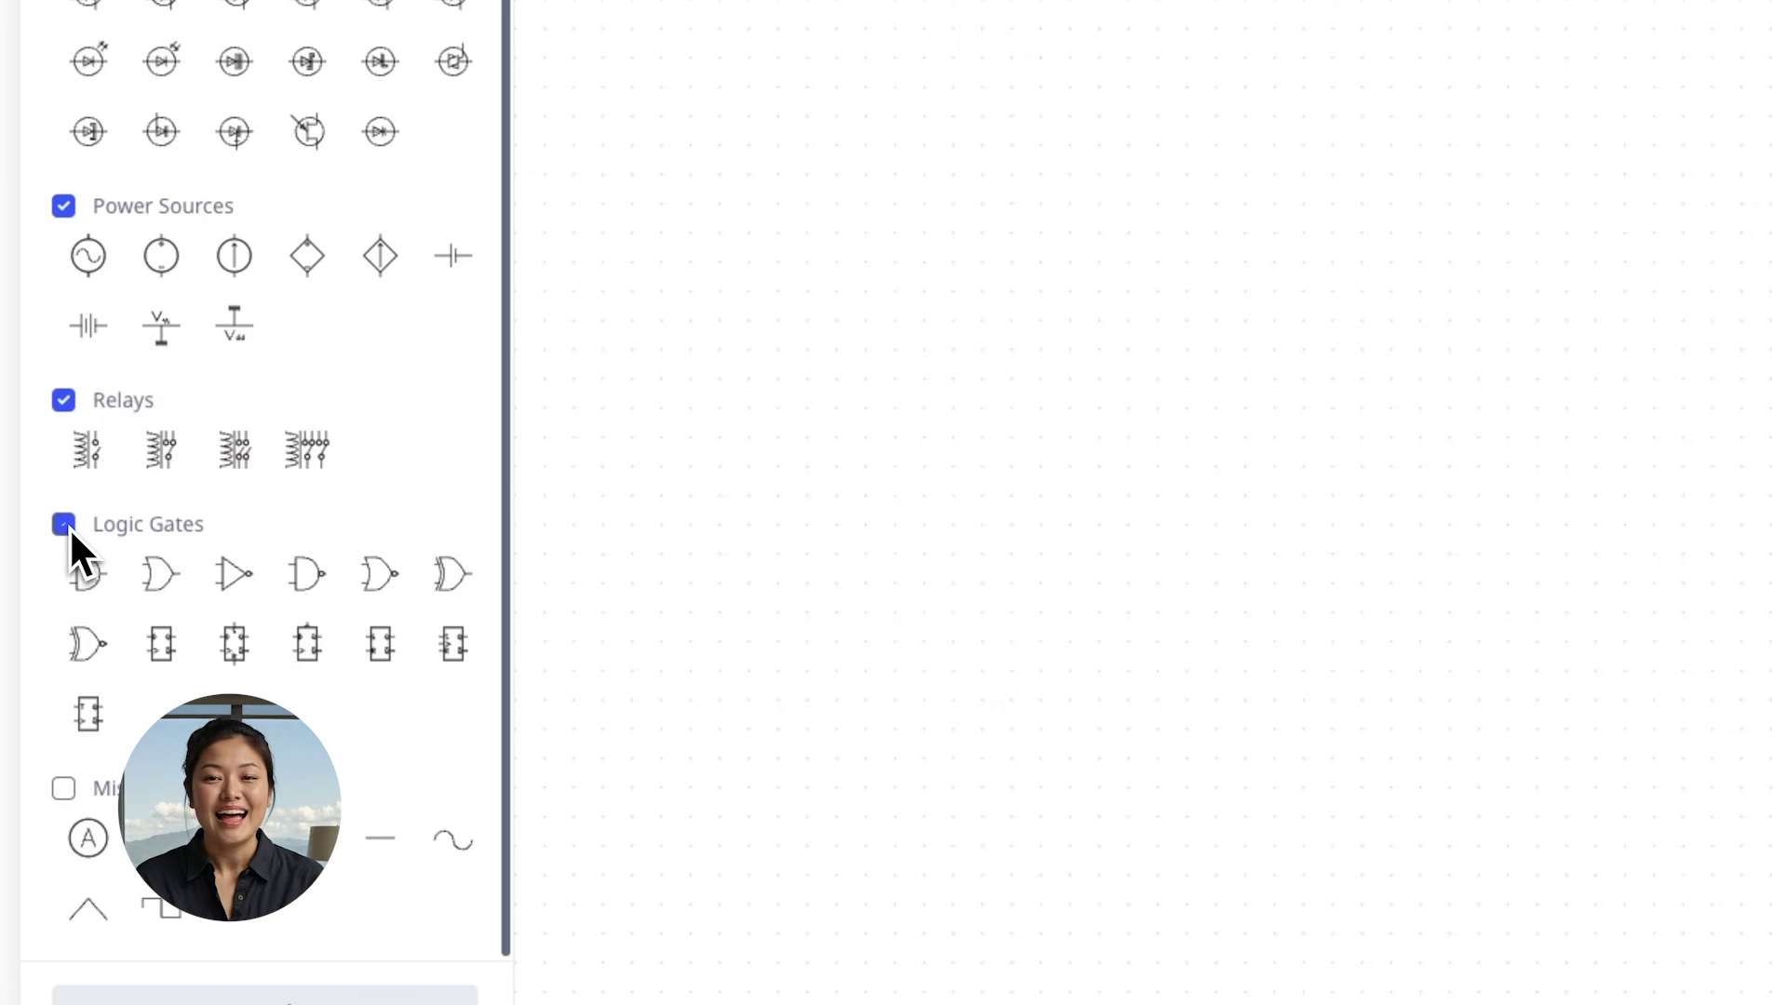
left_click(63, 789)
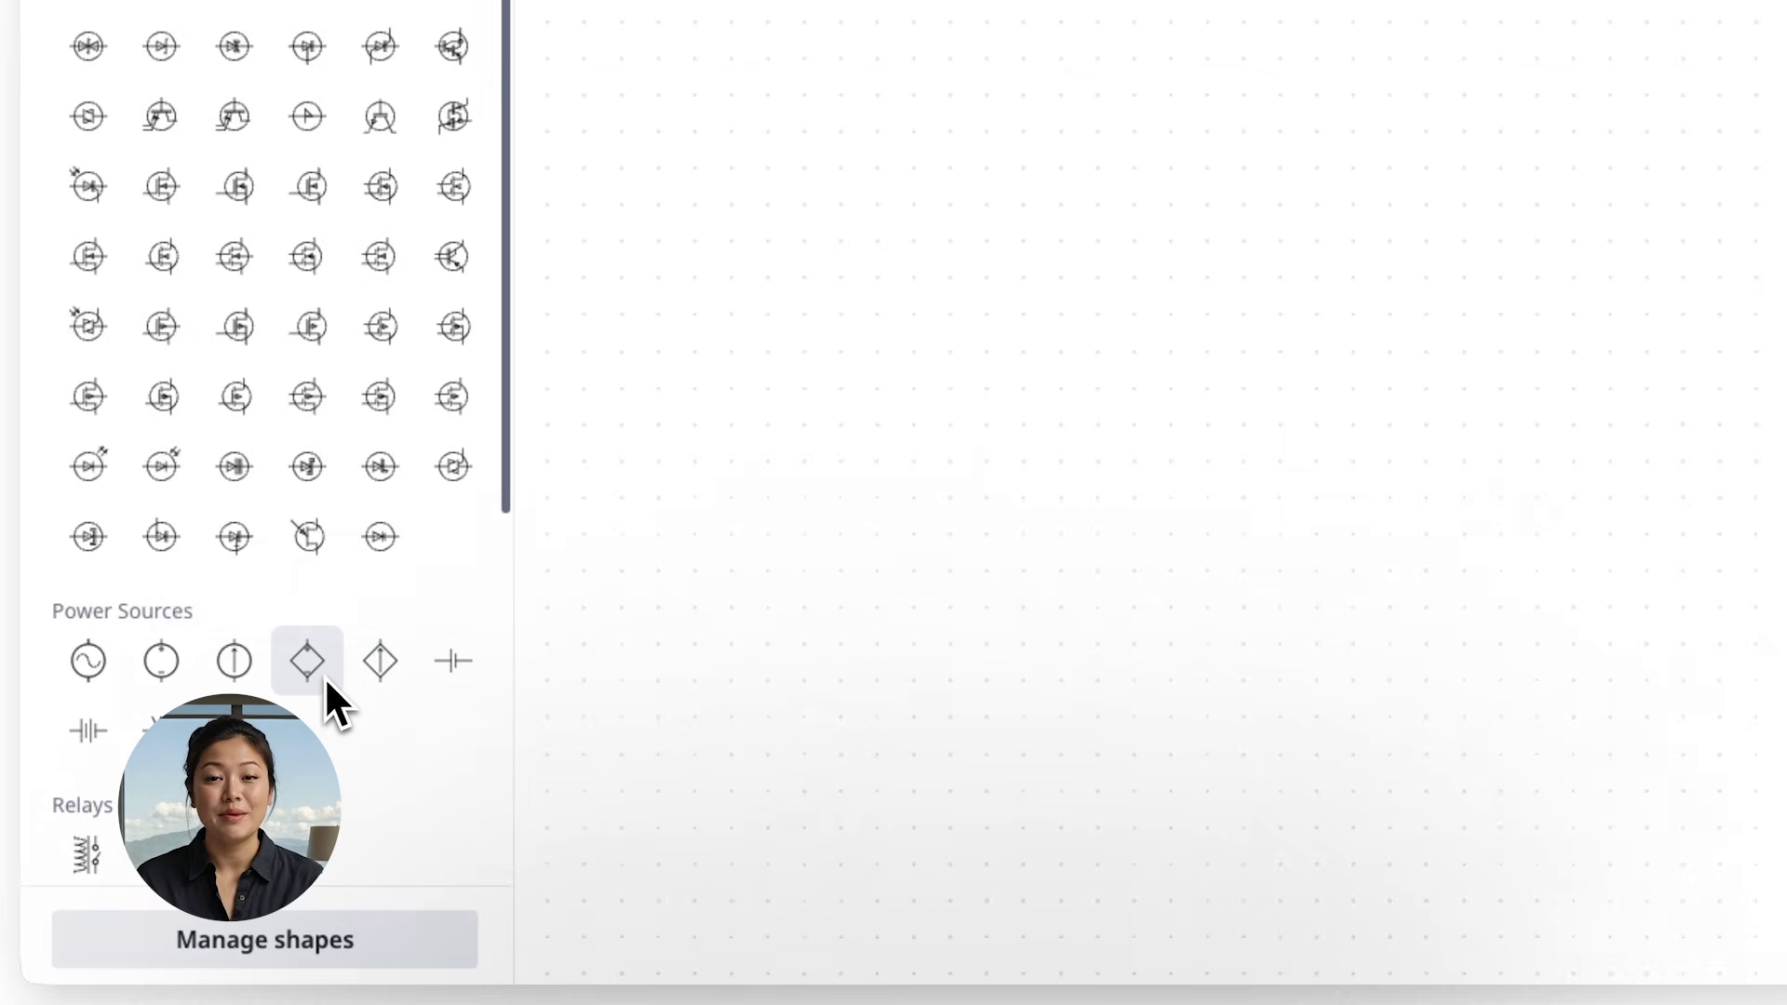
- Place the diamond-shaped plus/minus voltage source from Power Sources on the empty diagram canvas
left_click_drag(290, 718, 583, 416)
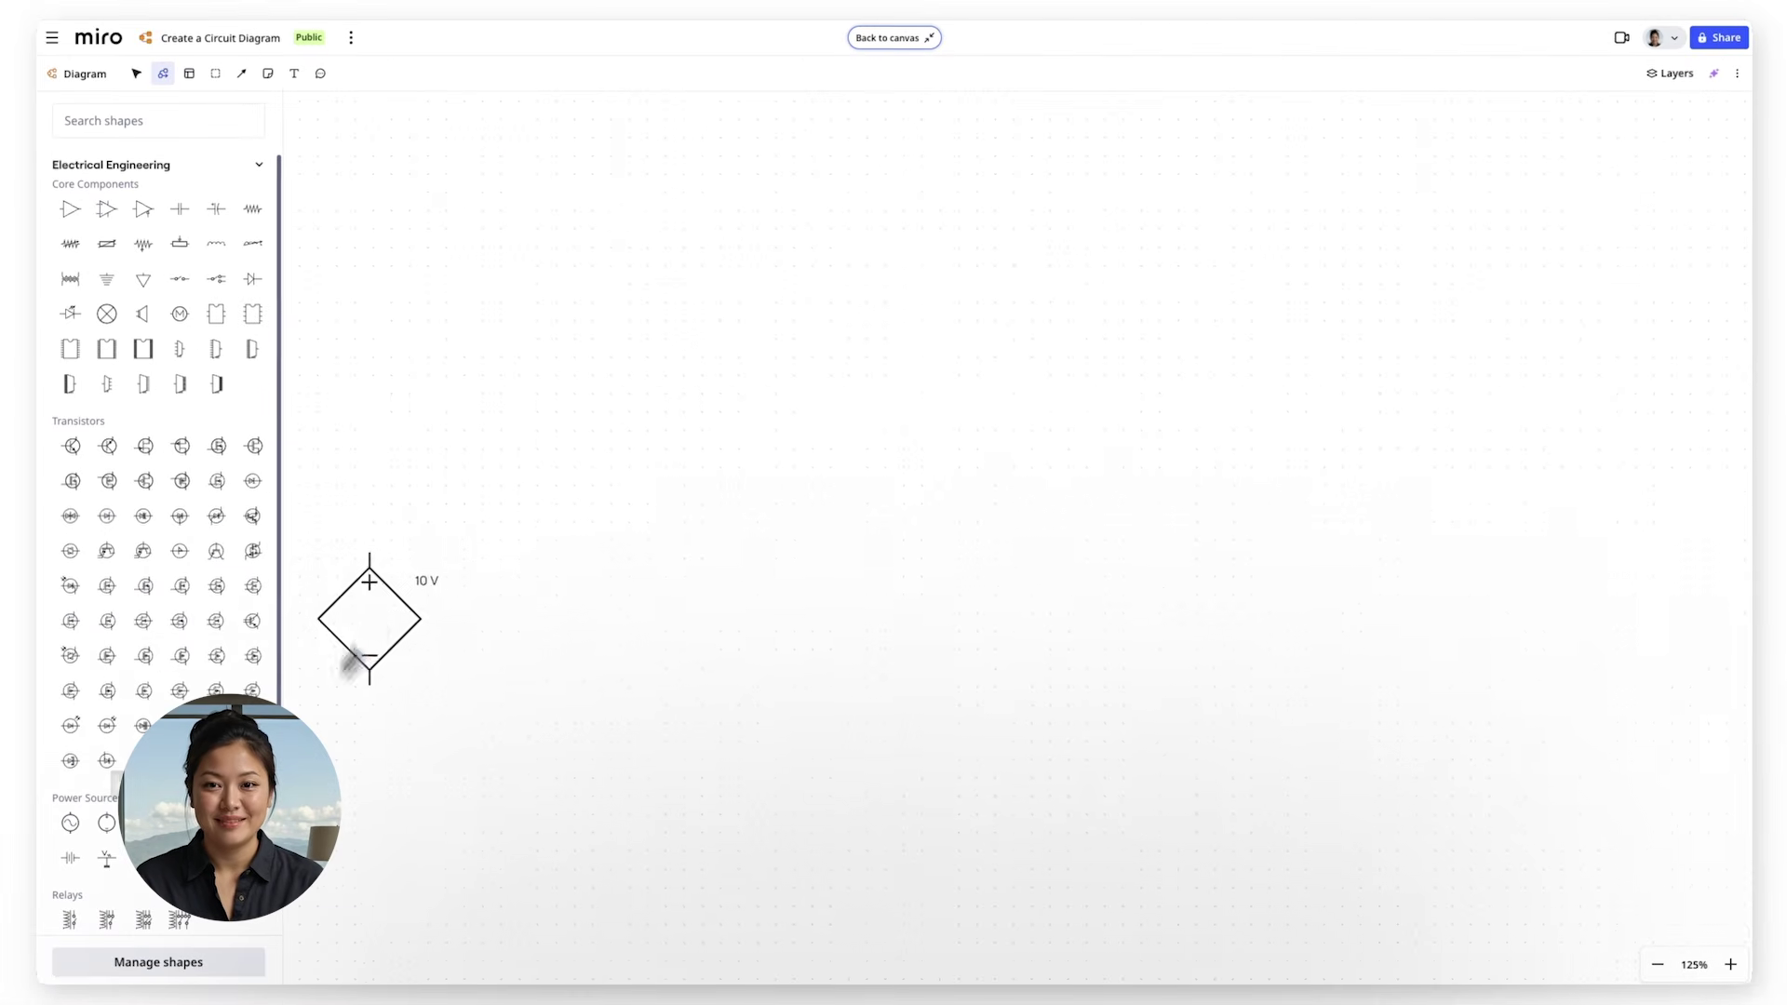
left_click_drag(352, 662, 623, 448)
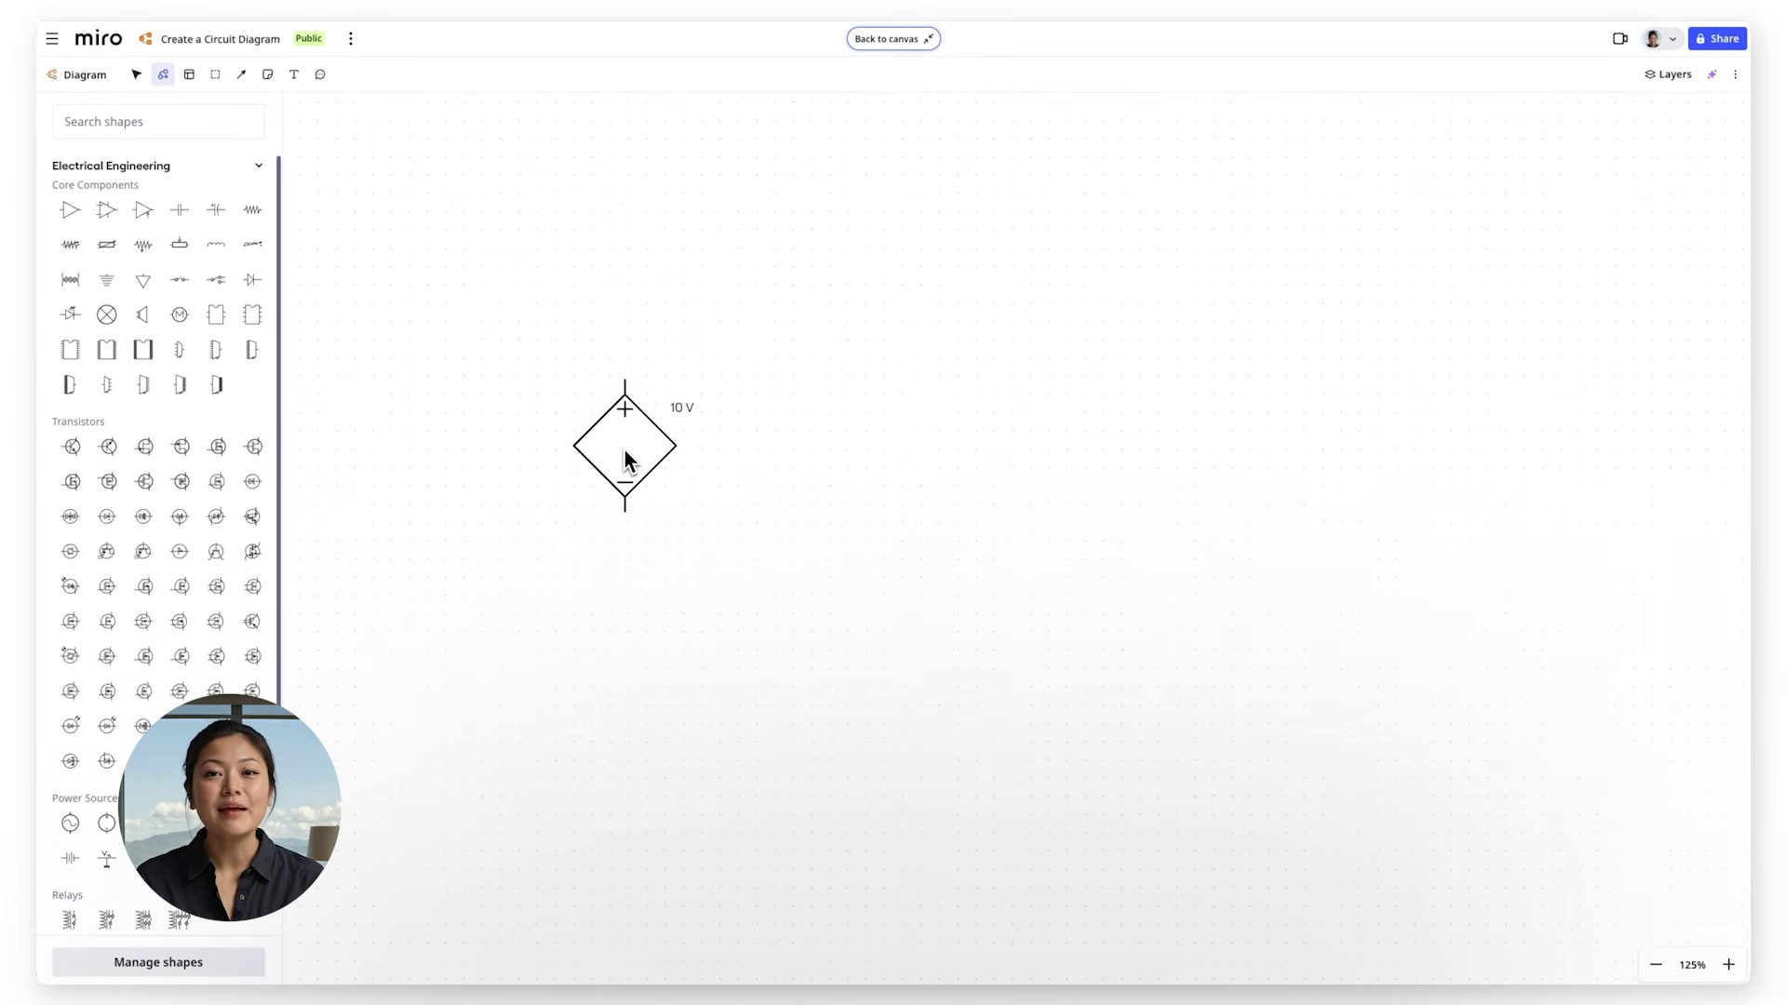
left_click(606, 564)
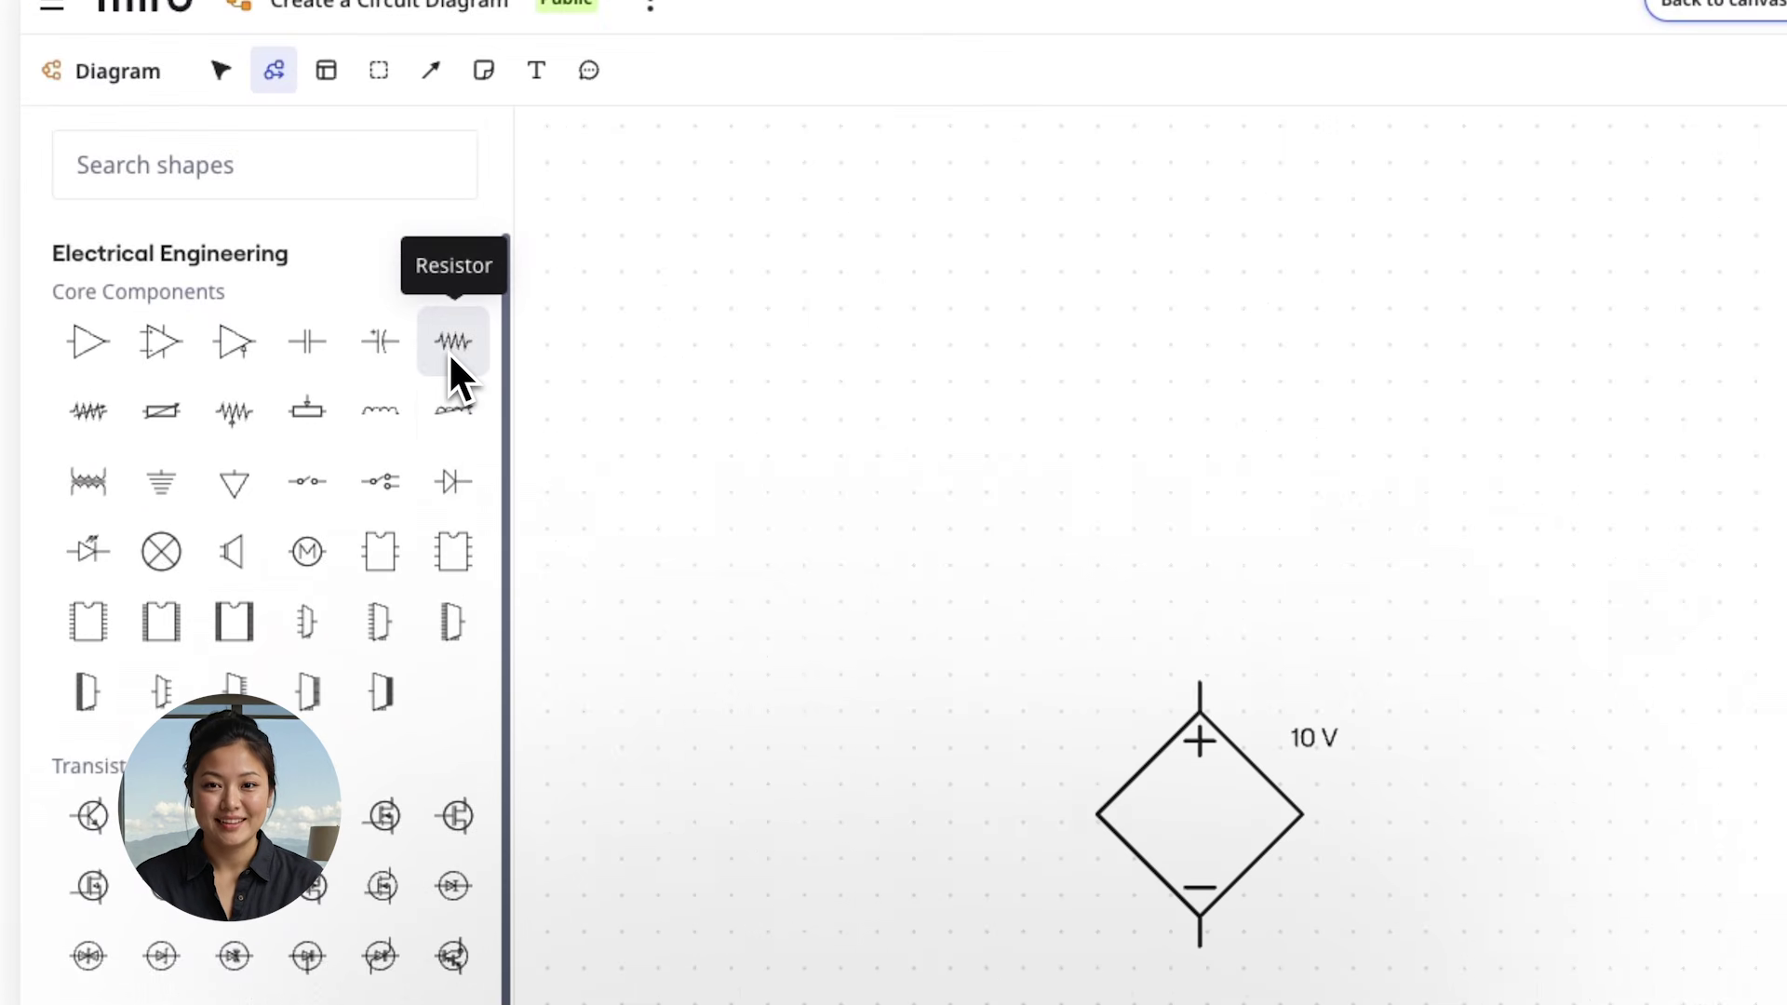
- Place a Resistor above and to the right of the voltage source, and an LED farther right, level with the source
left_click_drag(449, 351, 1782, 556)
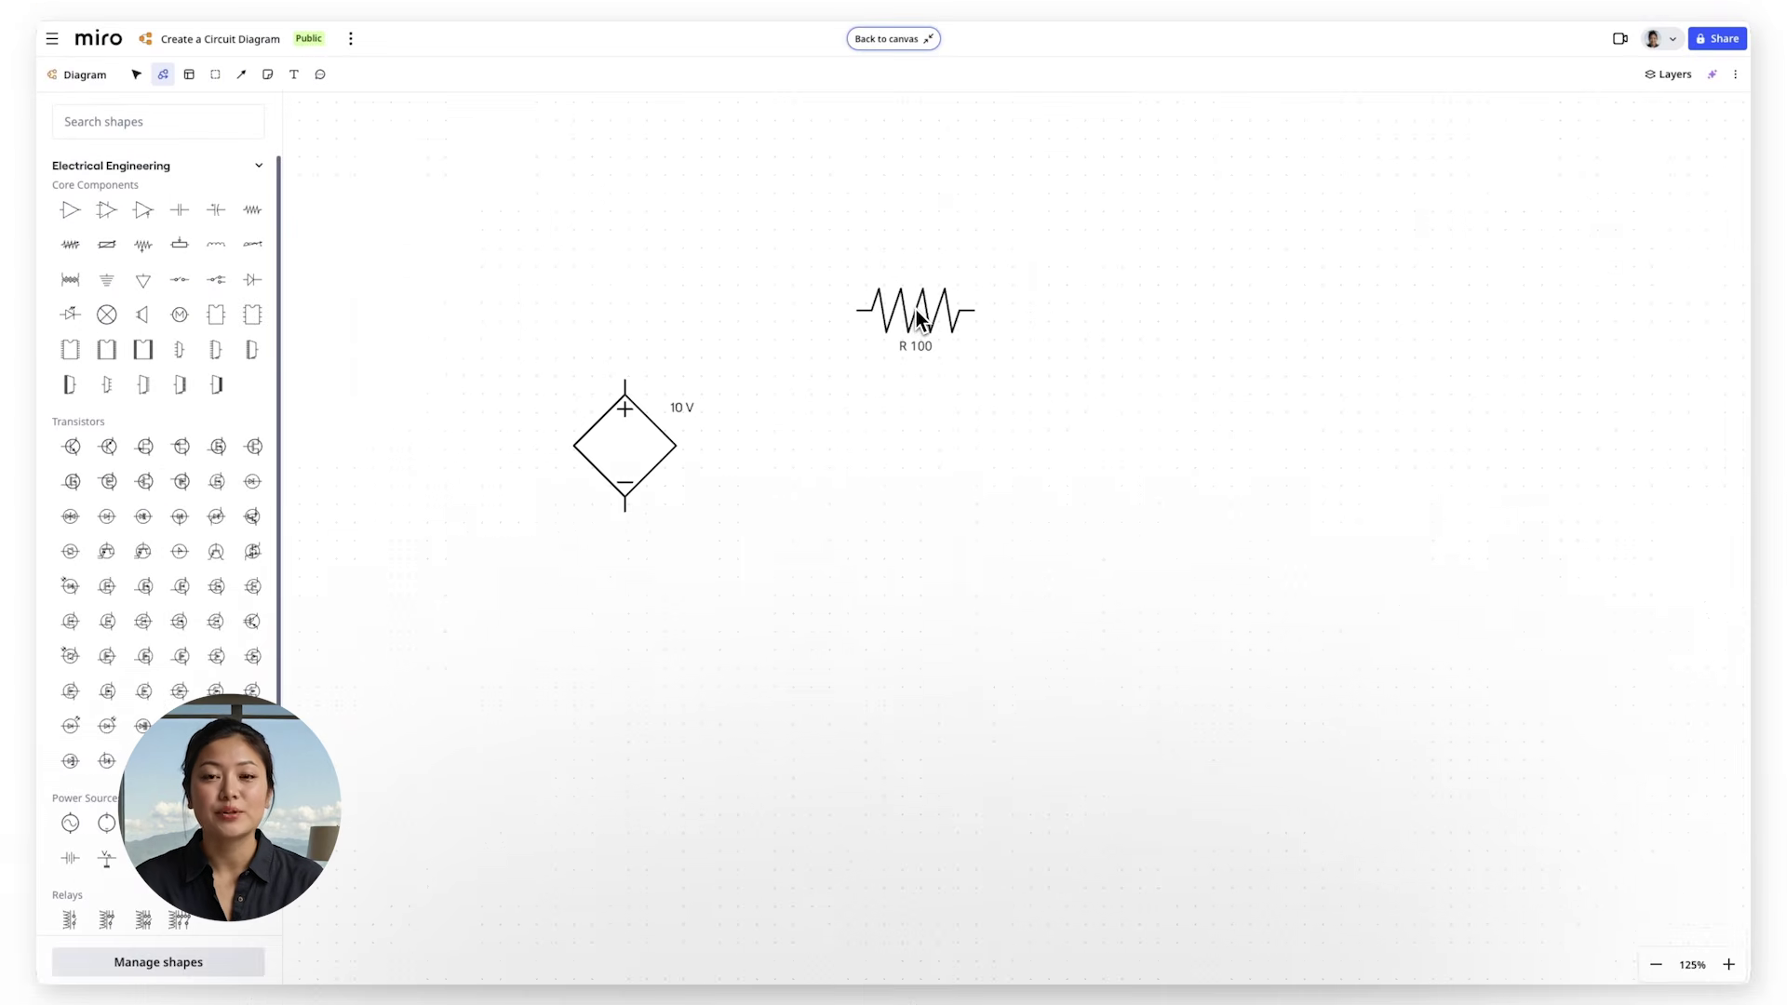
left_click_drag(916, 319, 915, 319)
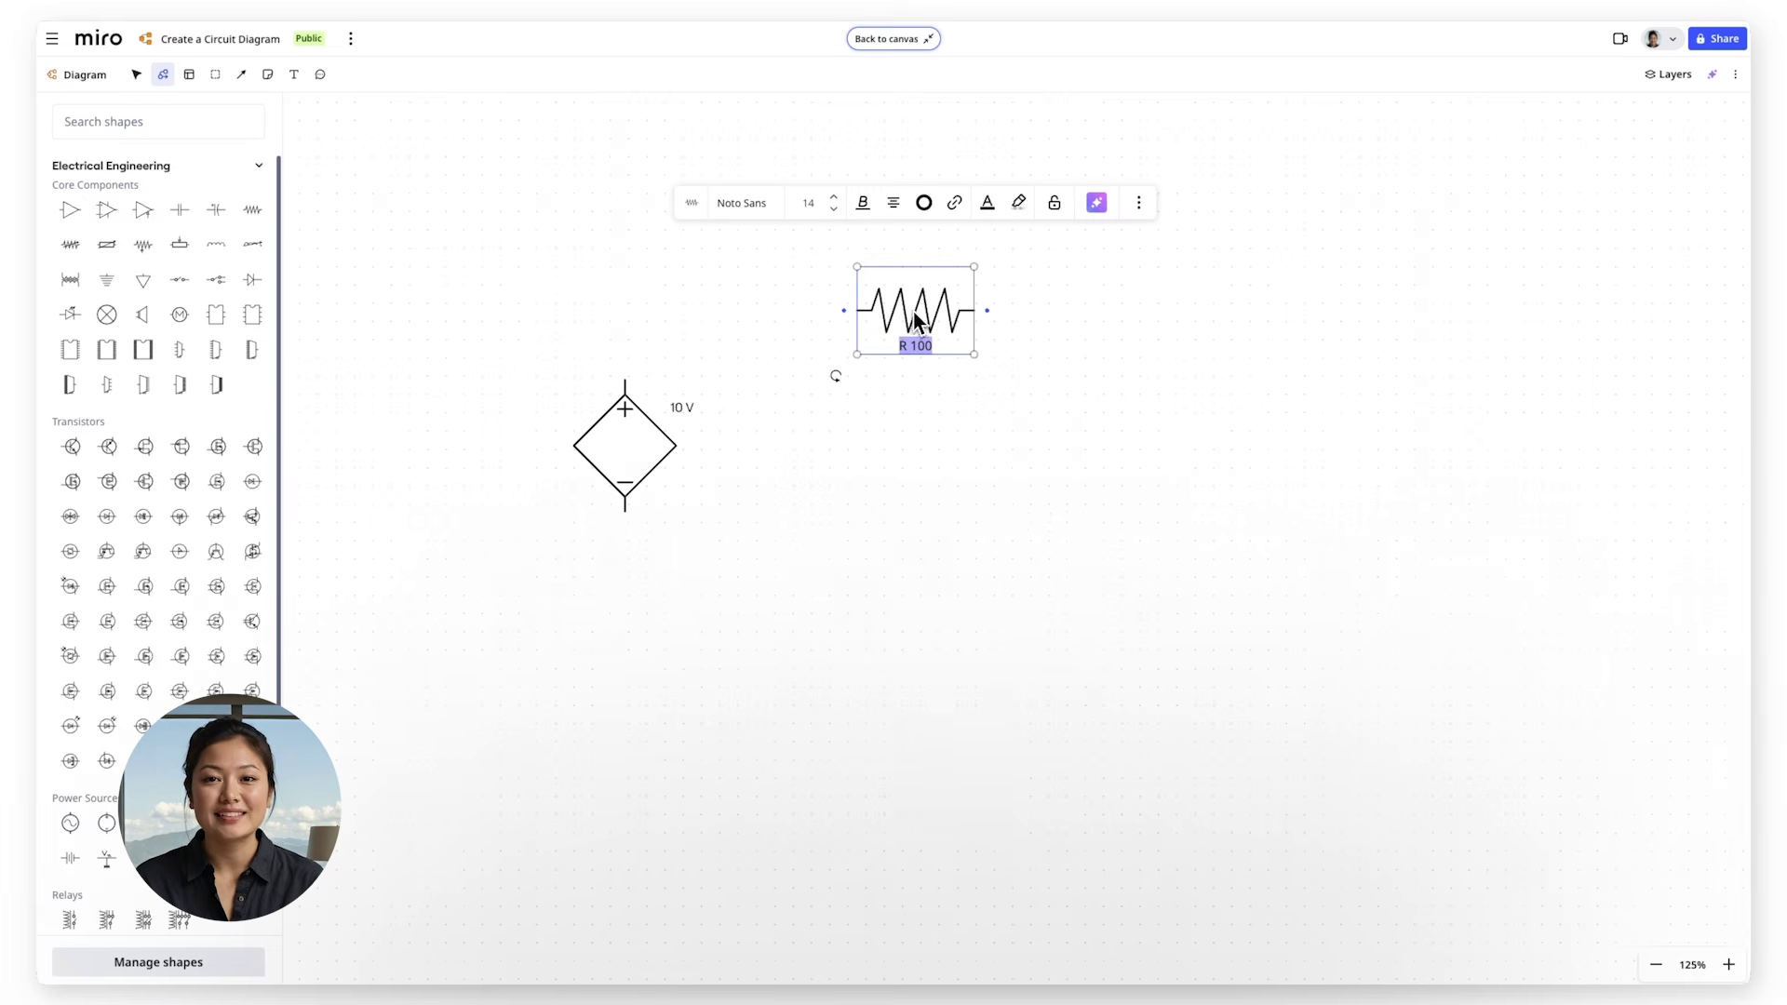
left_click(871, 409)
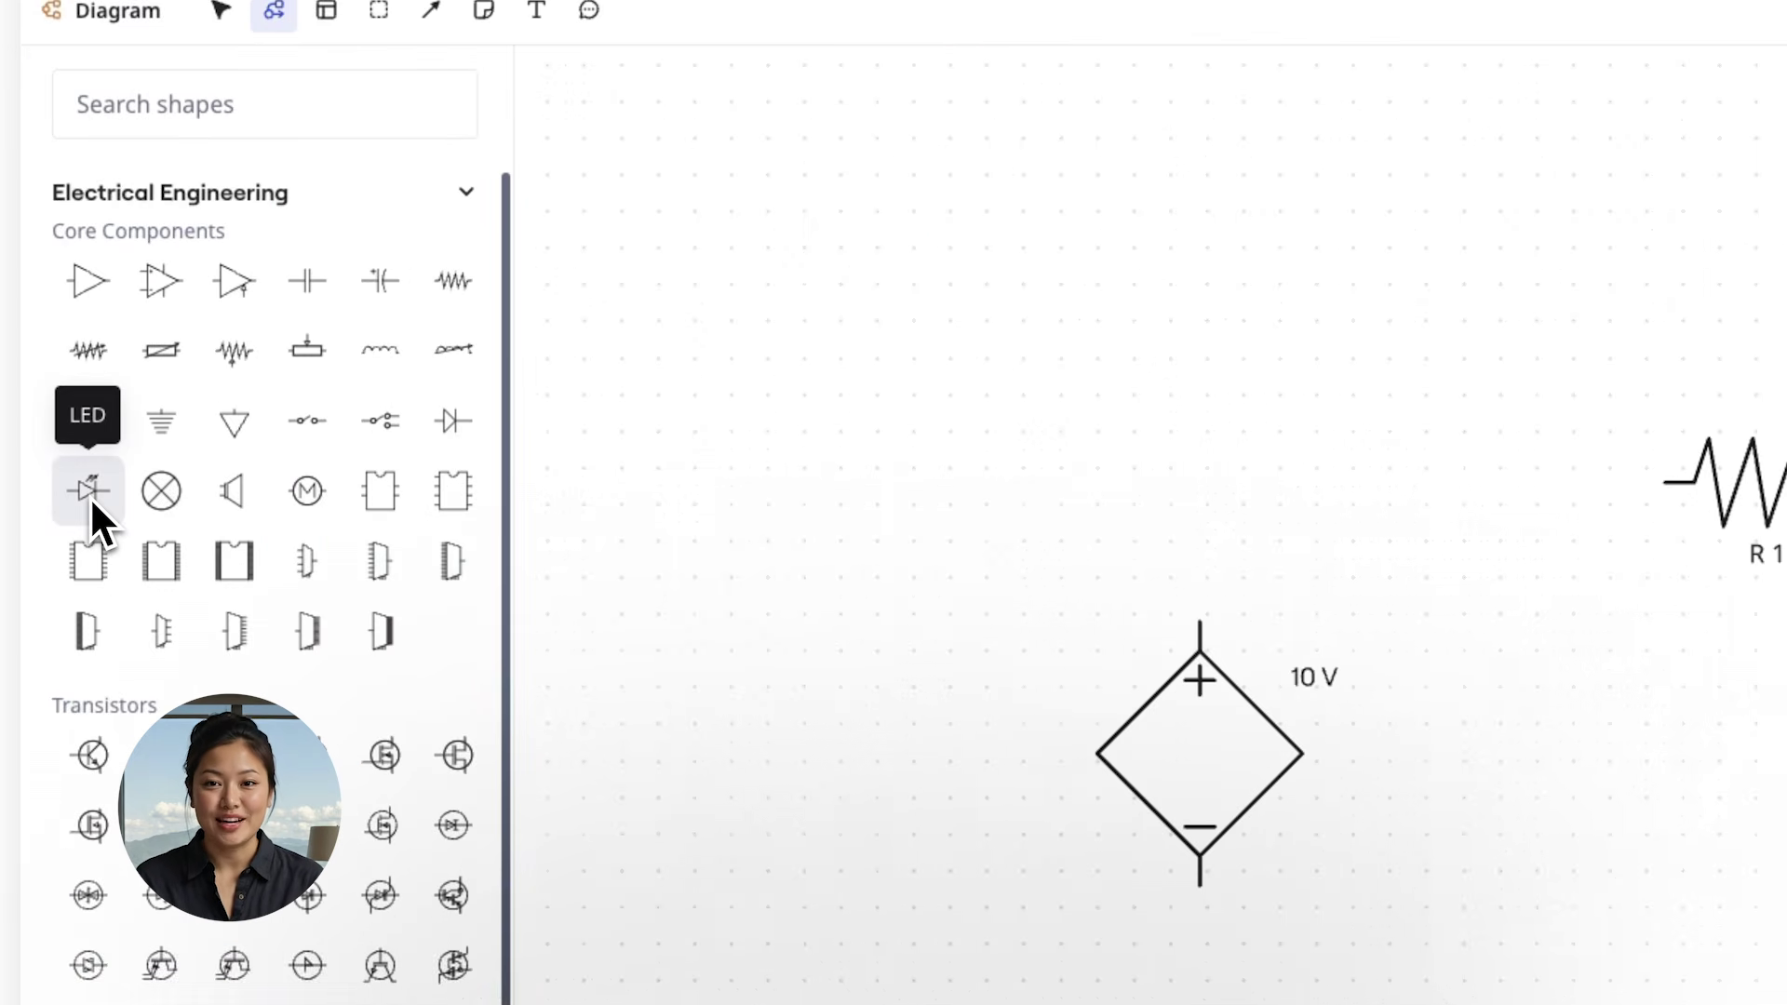
left_click_drag(89, 495, 1078, 418)
left_click(979, 475)
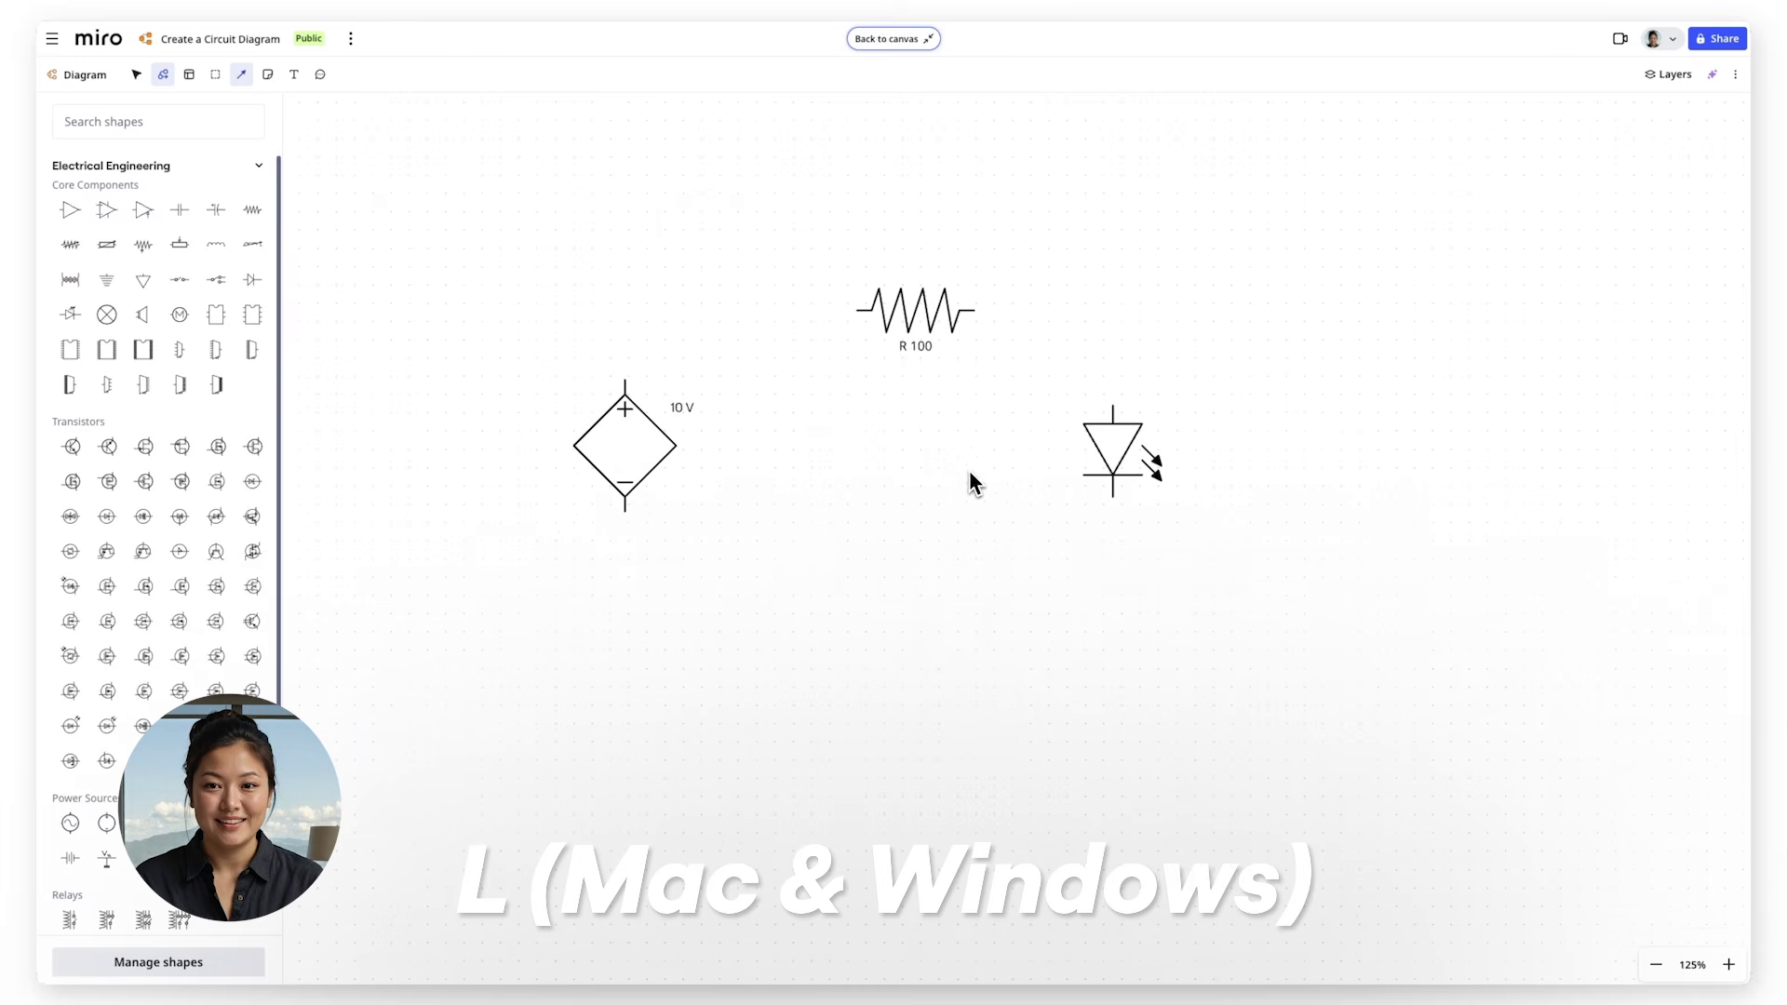
- Wire the voltage source, resistor and LED into a closed loop and shift the resistor left to centre it on the upper wire
left_click_drag(627, 402, 850, 316)
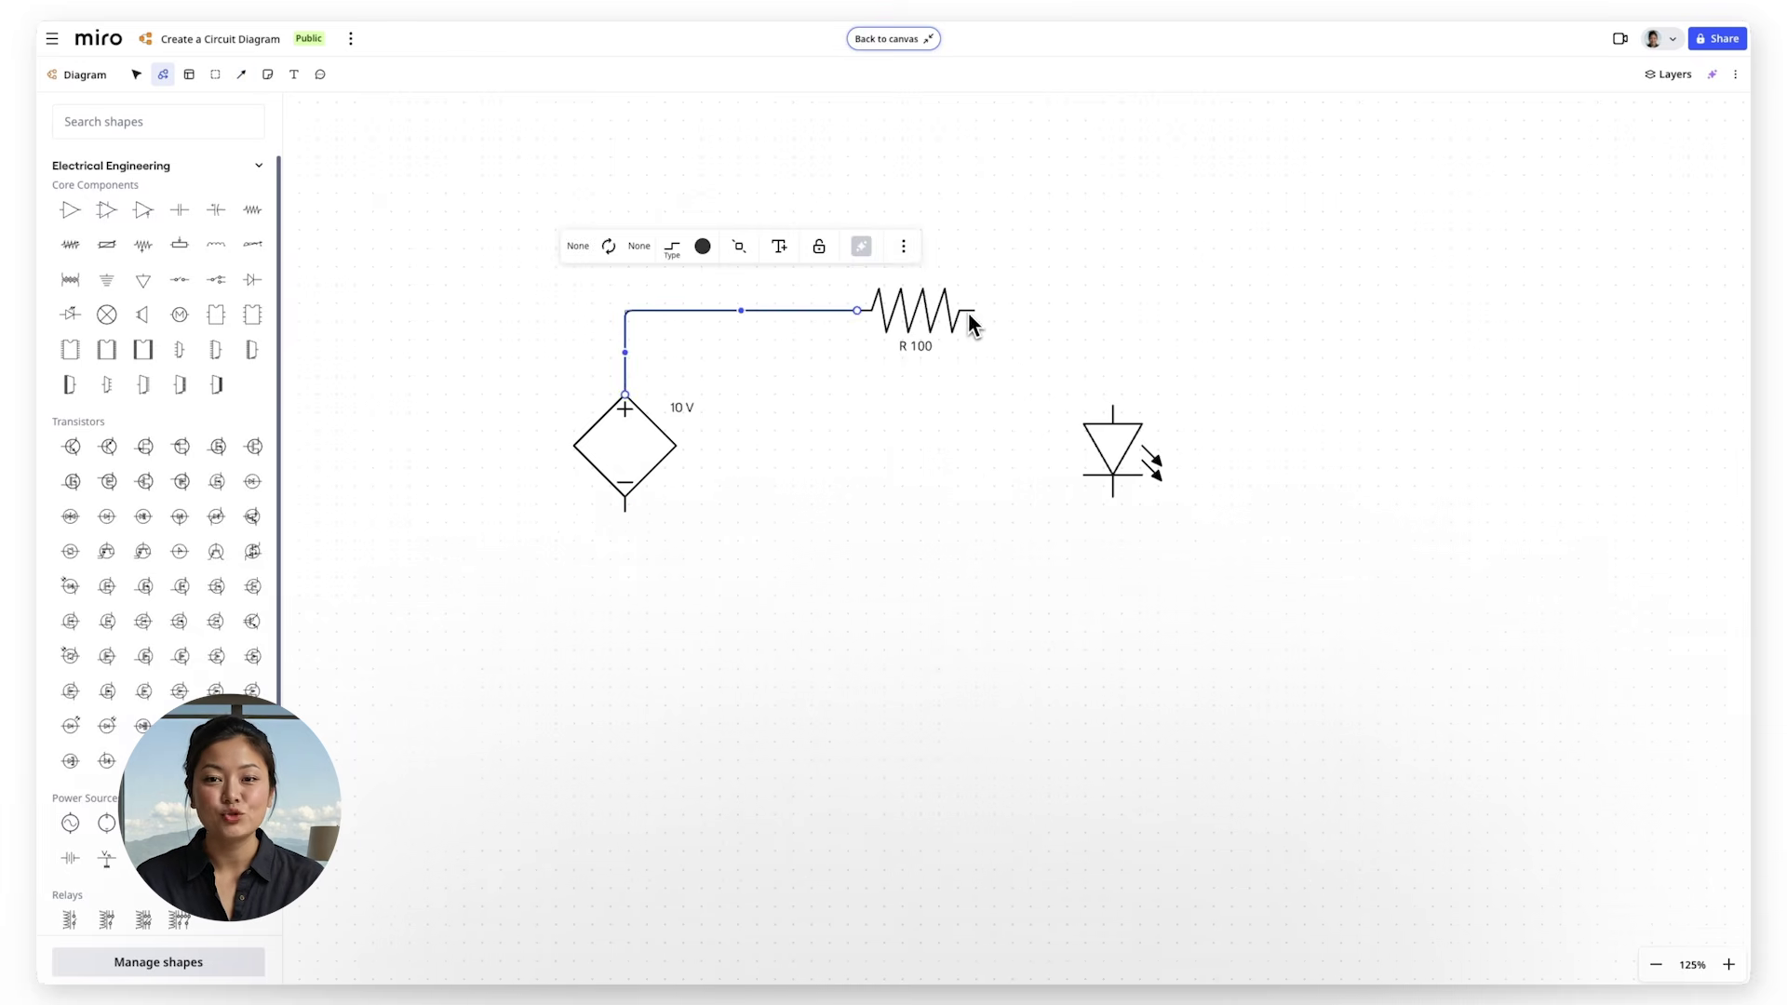
left_click_drag(973, 311, 1113, 407)
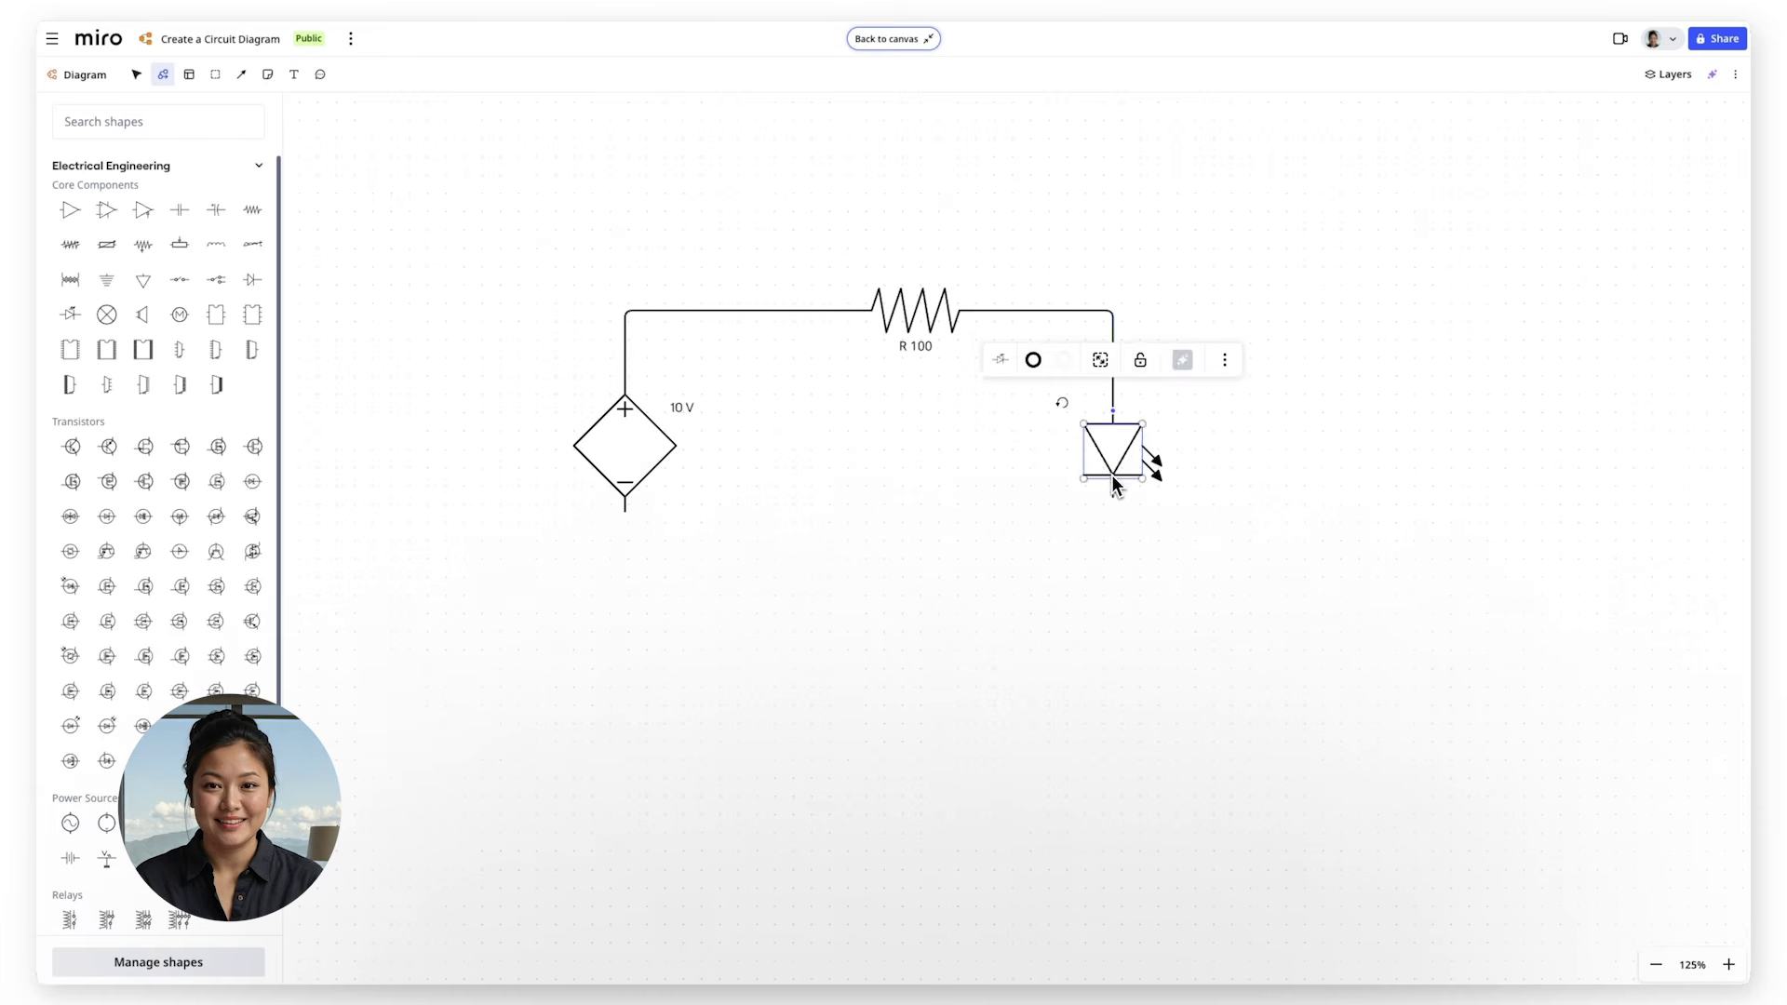
left_click_drag(1113, 496, 627, 503)
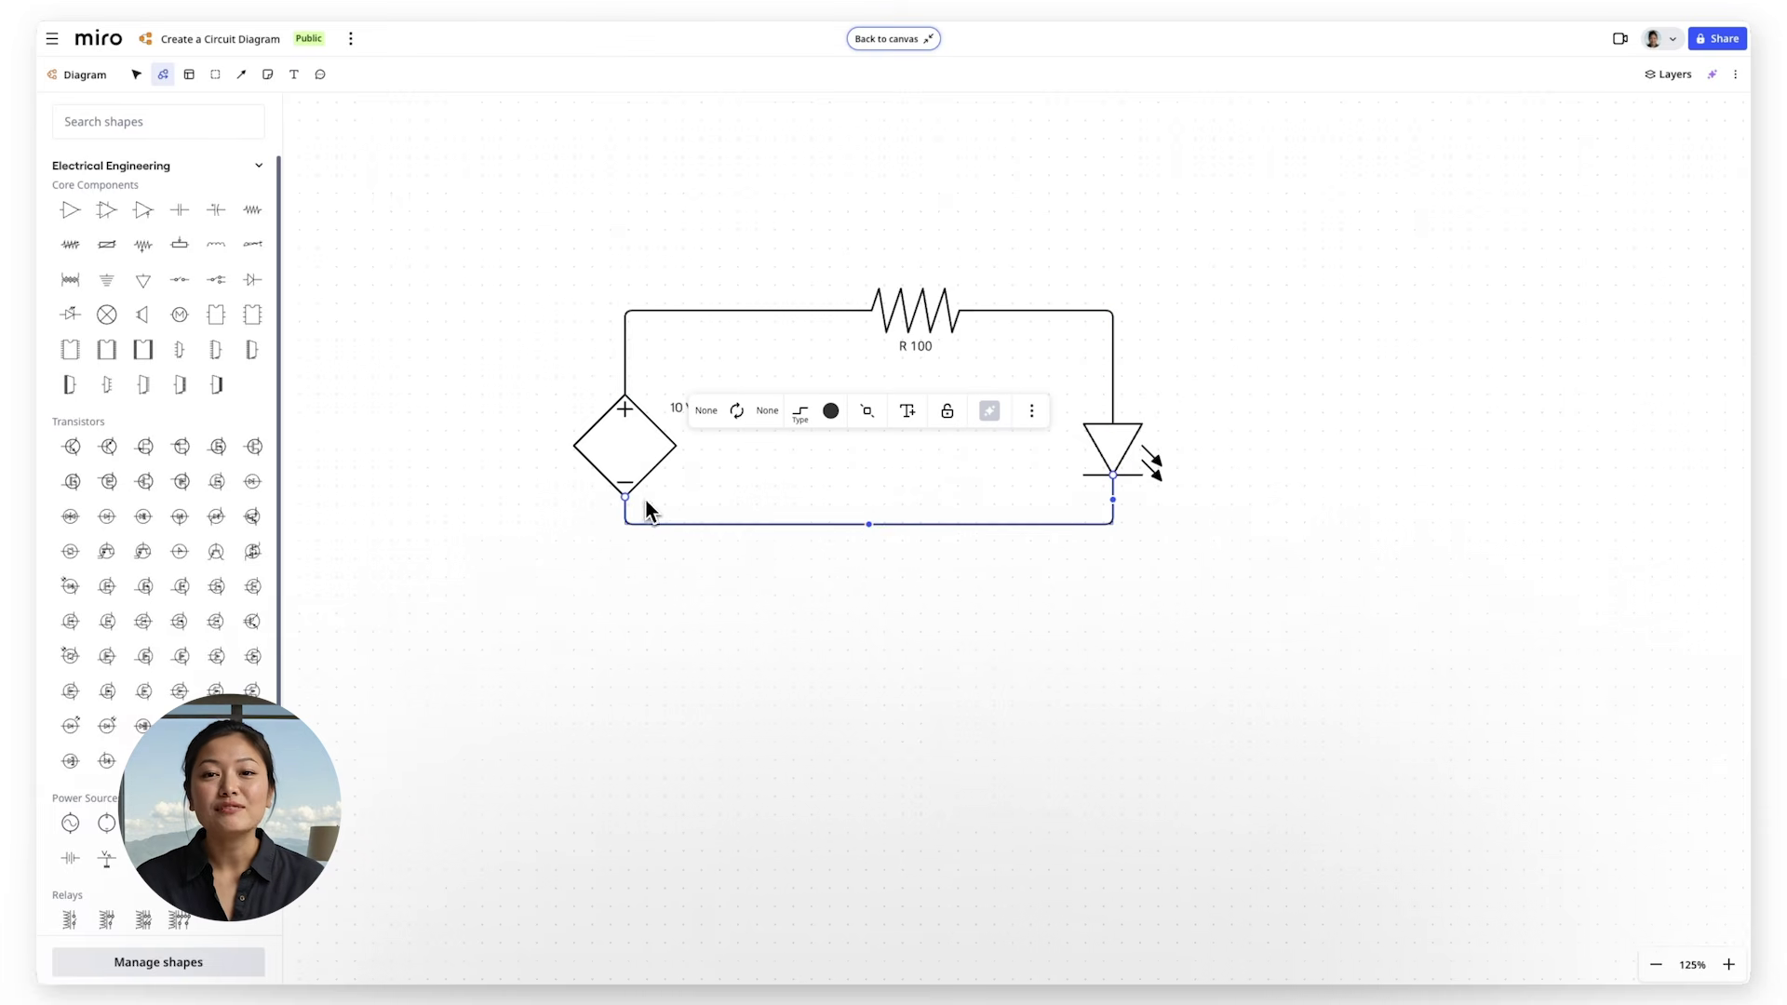
left_click(837, 577)
left_click_drag(907, 319, 850, 320)
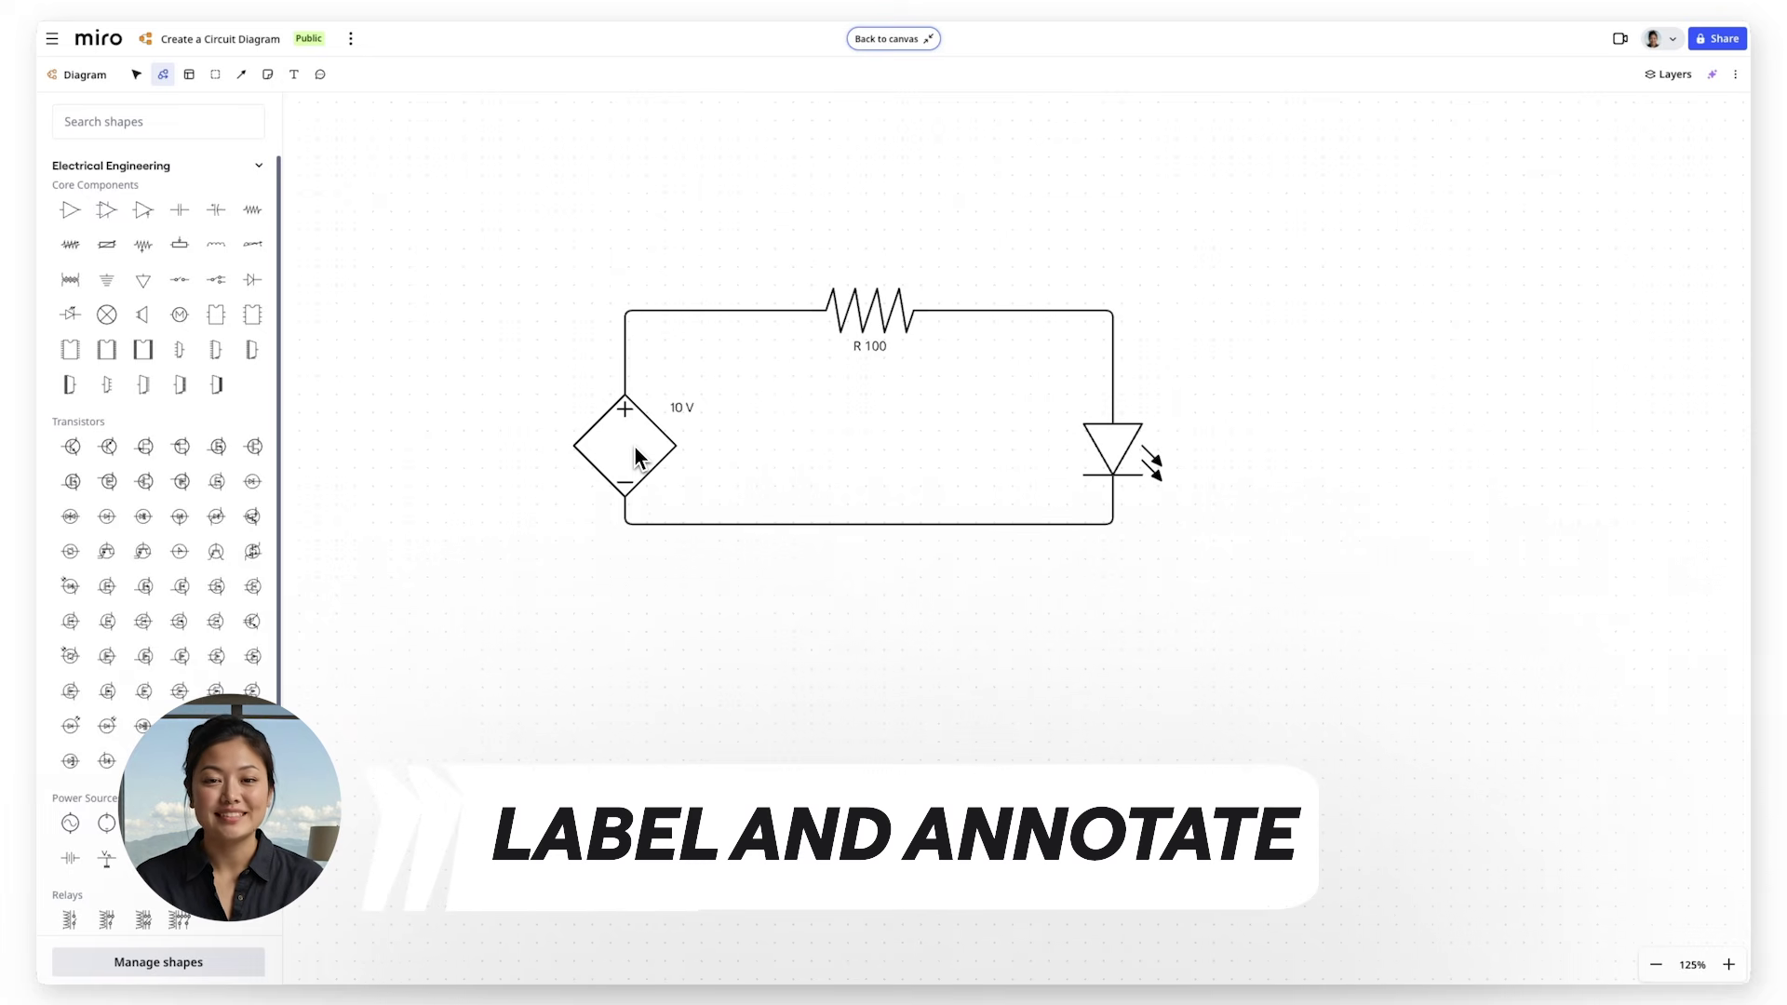
- Add a 330Ω text label centred above the resistor
key("t")
left_click(838, 257)
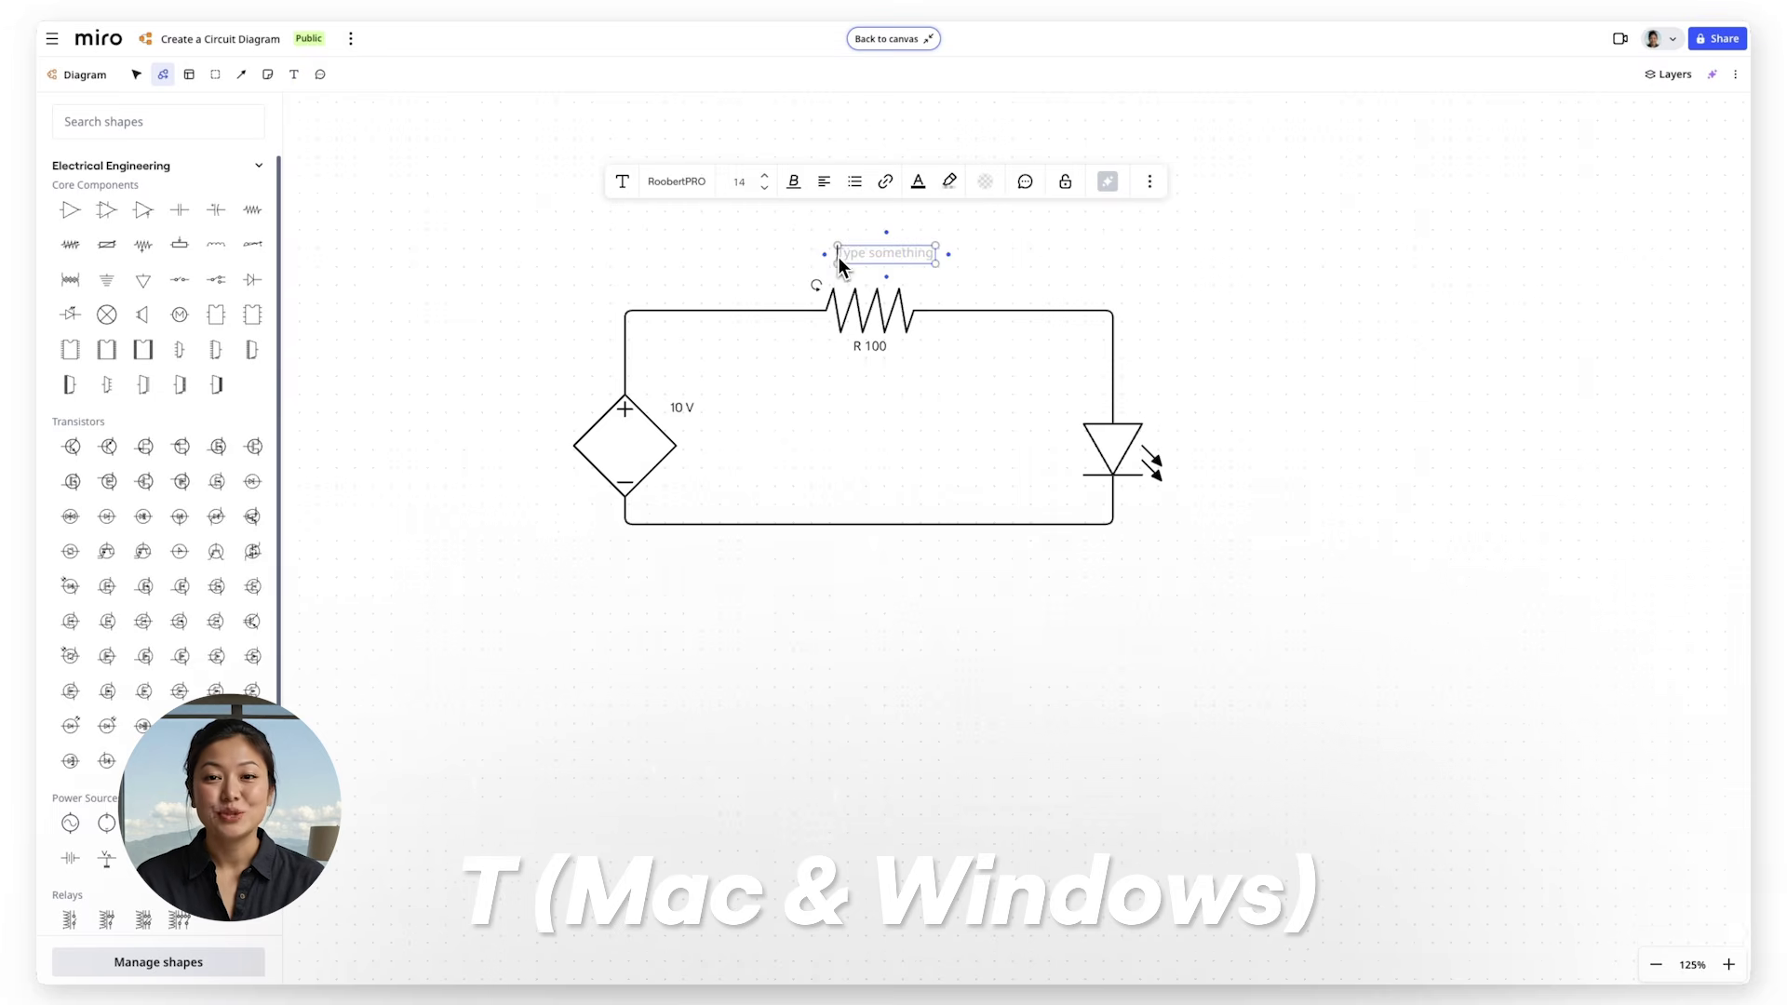
type("3")
type("30Ω")
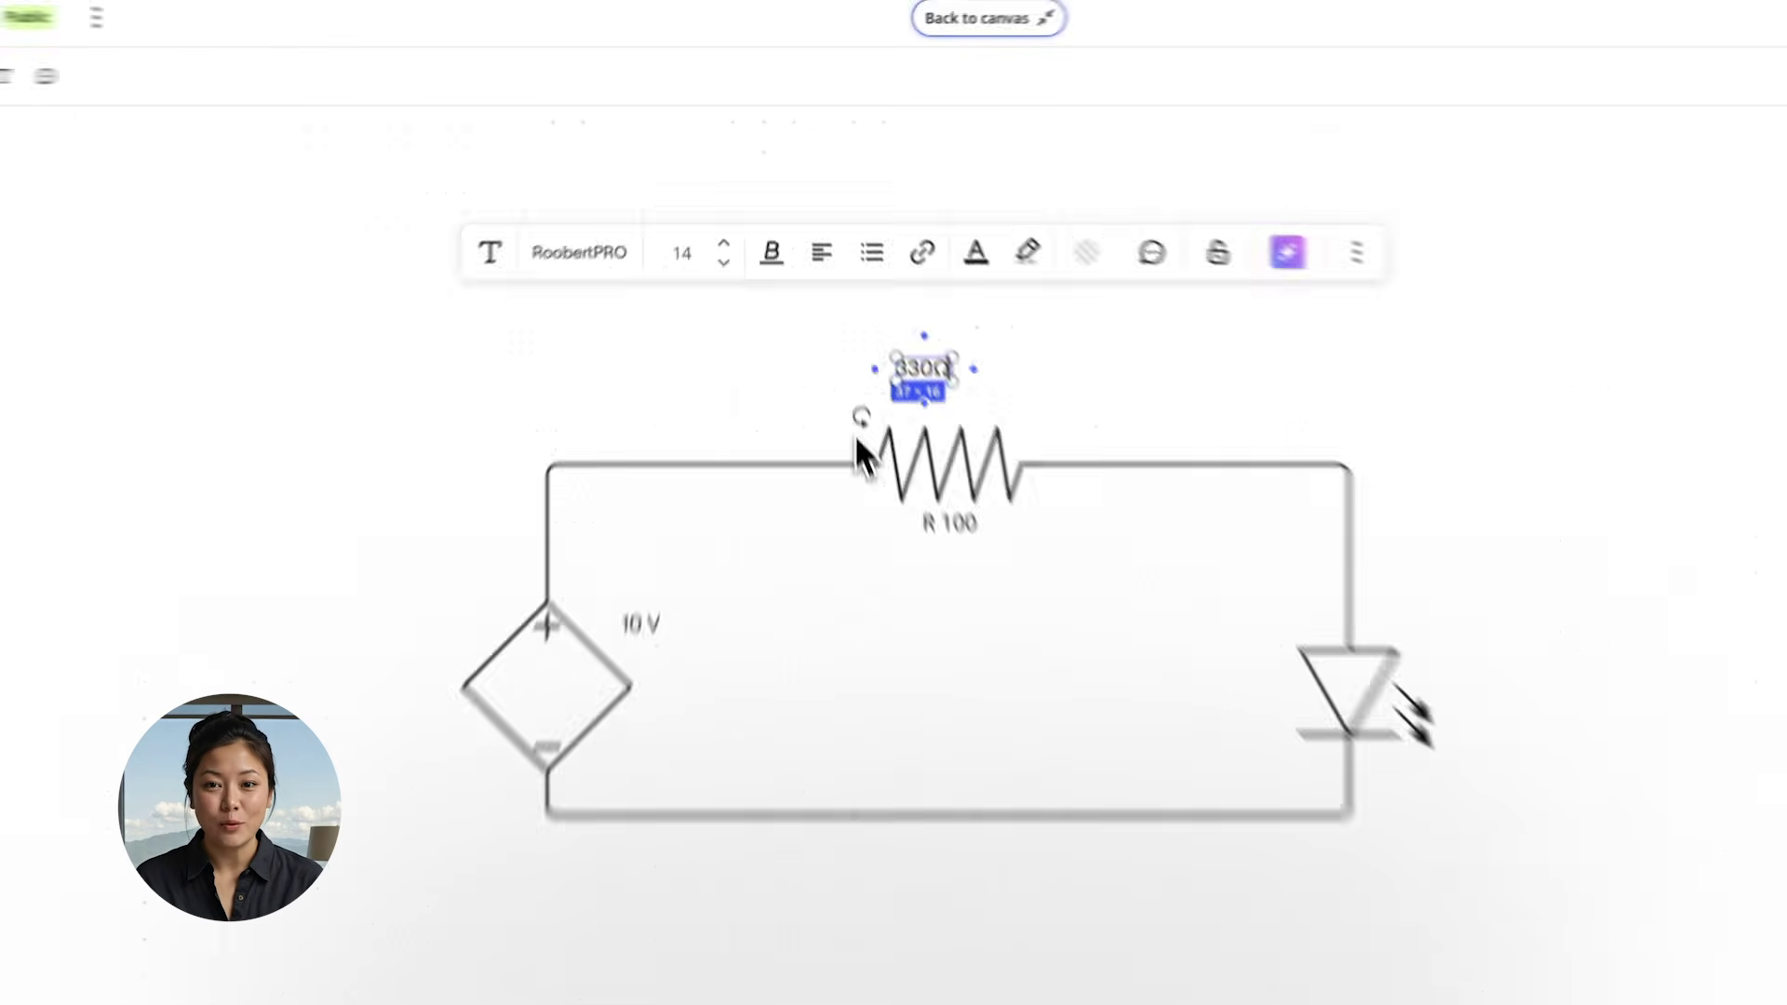
left_click(856, 439)
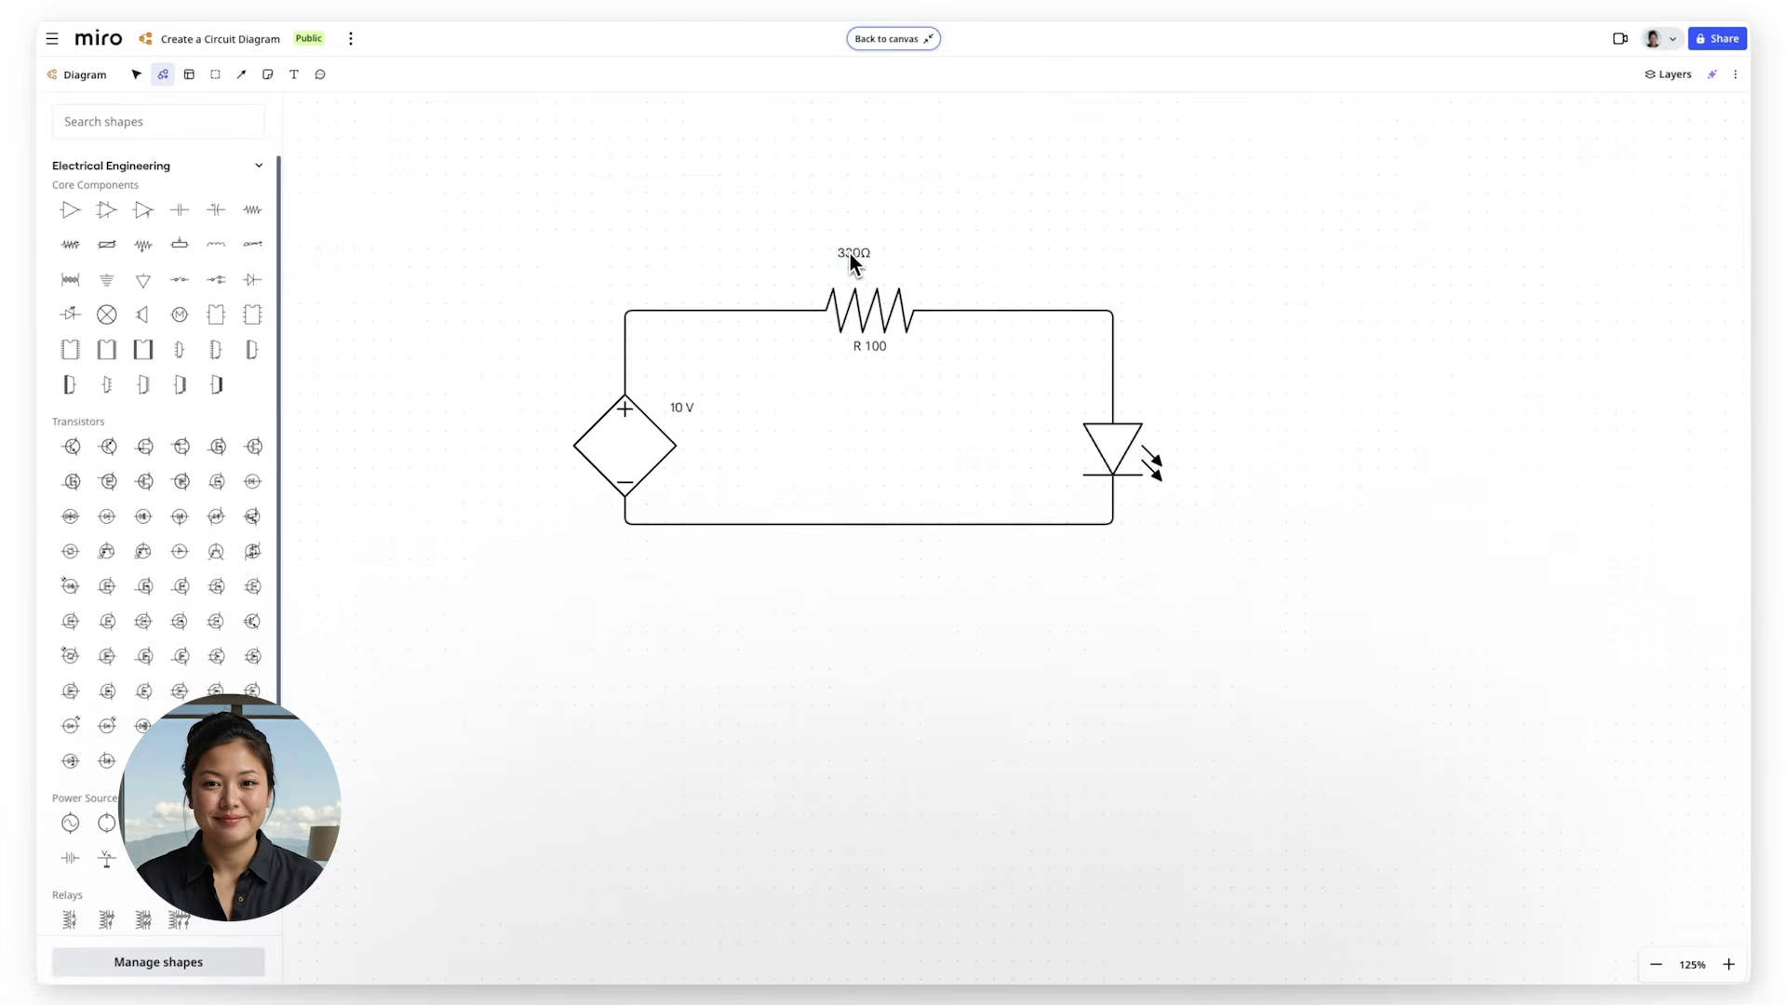
- Change the voltage source's label to 5 V
double_click(678, 408)
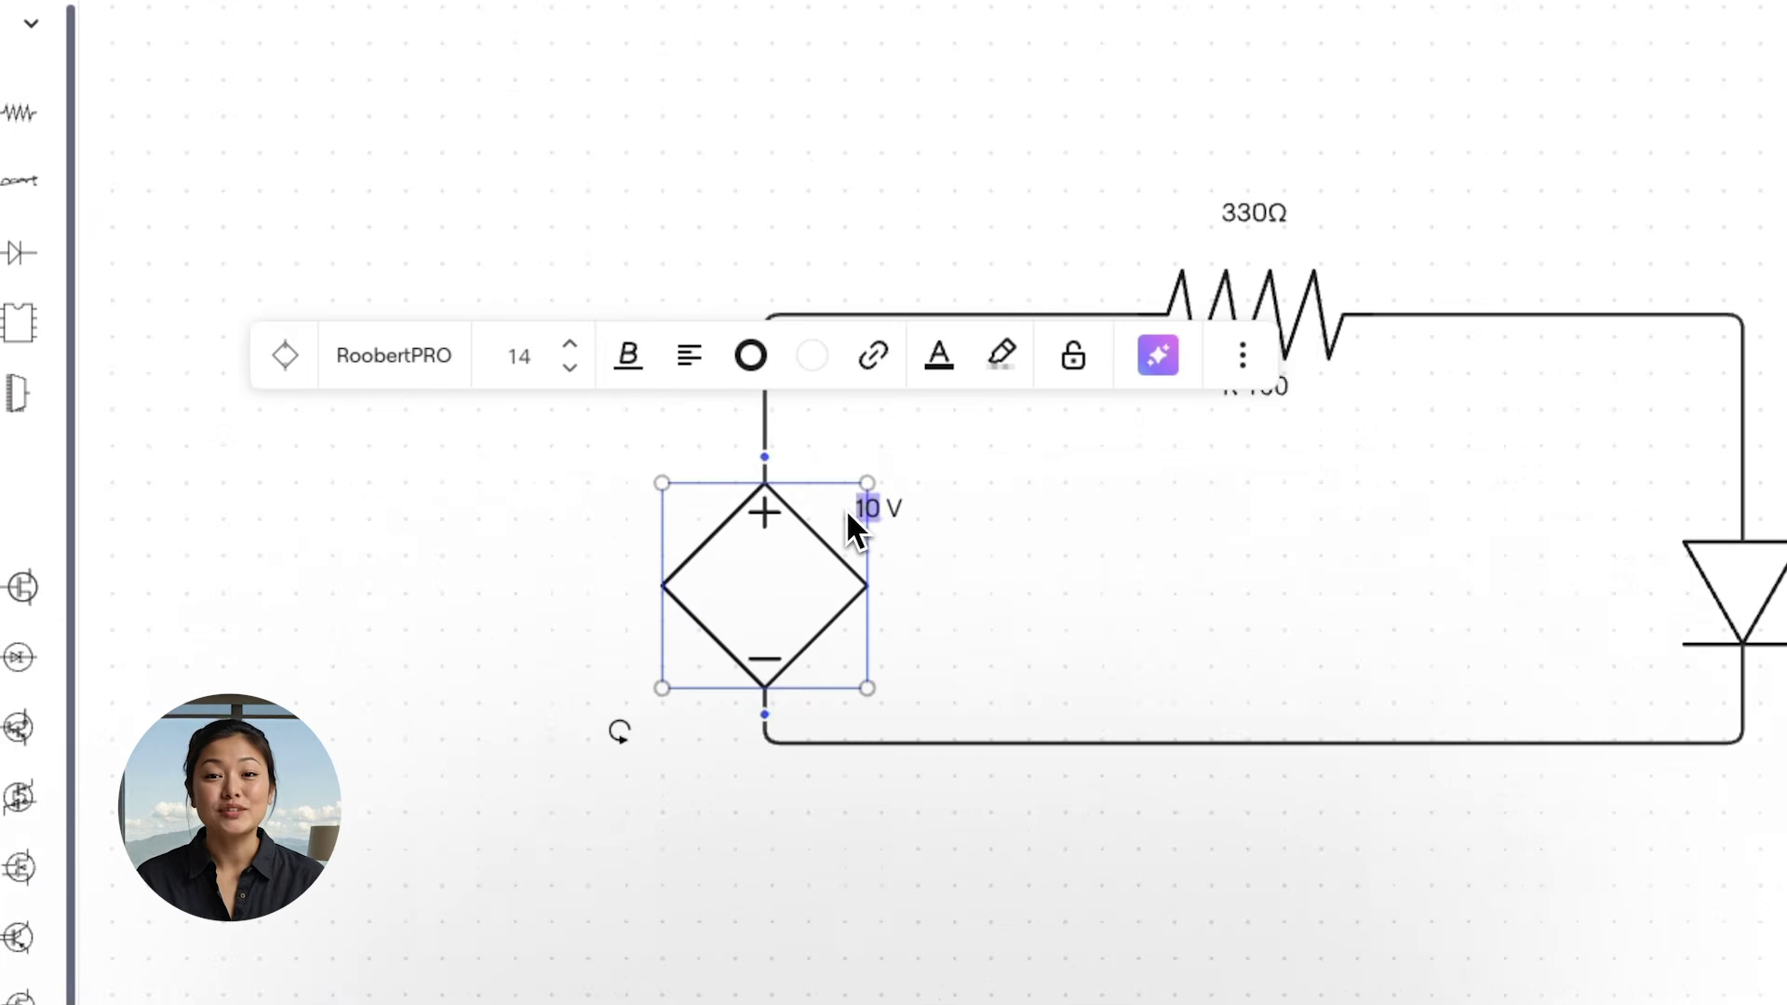
type("5")
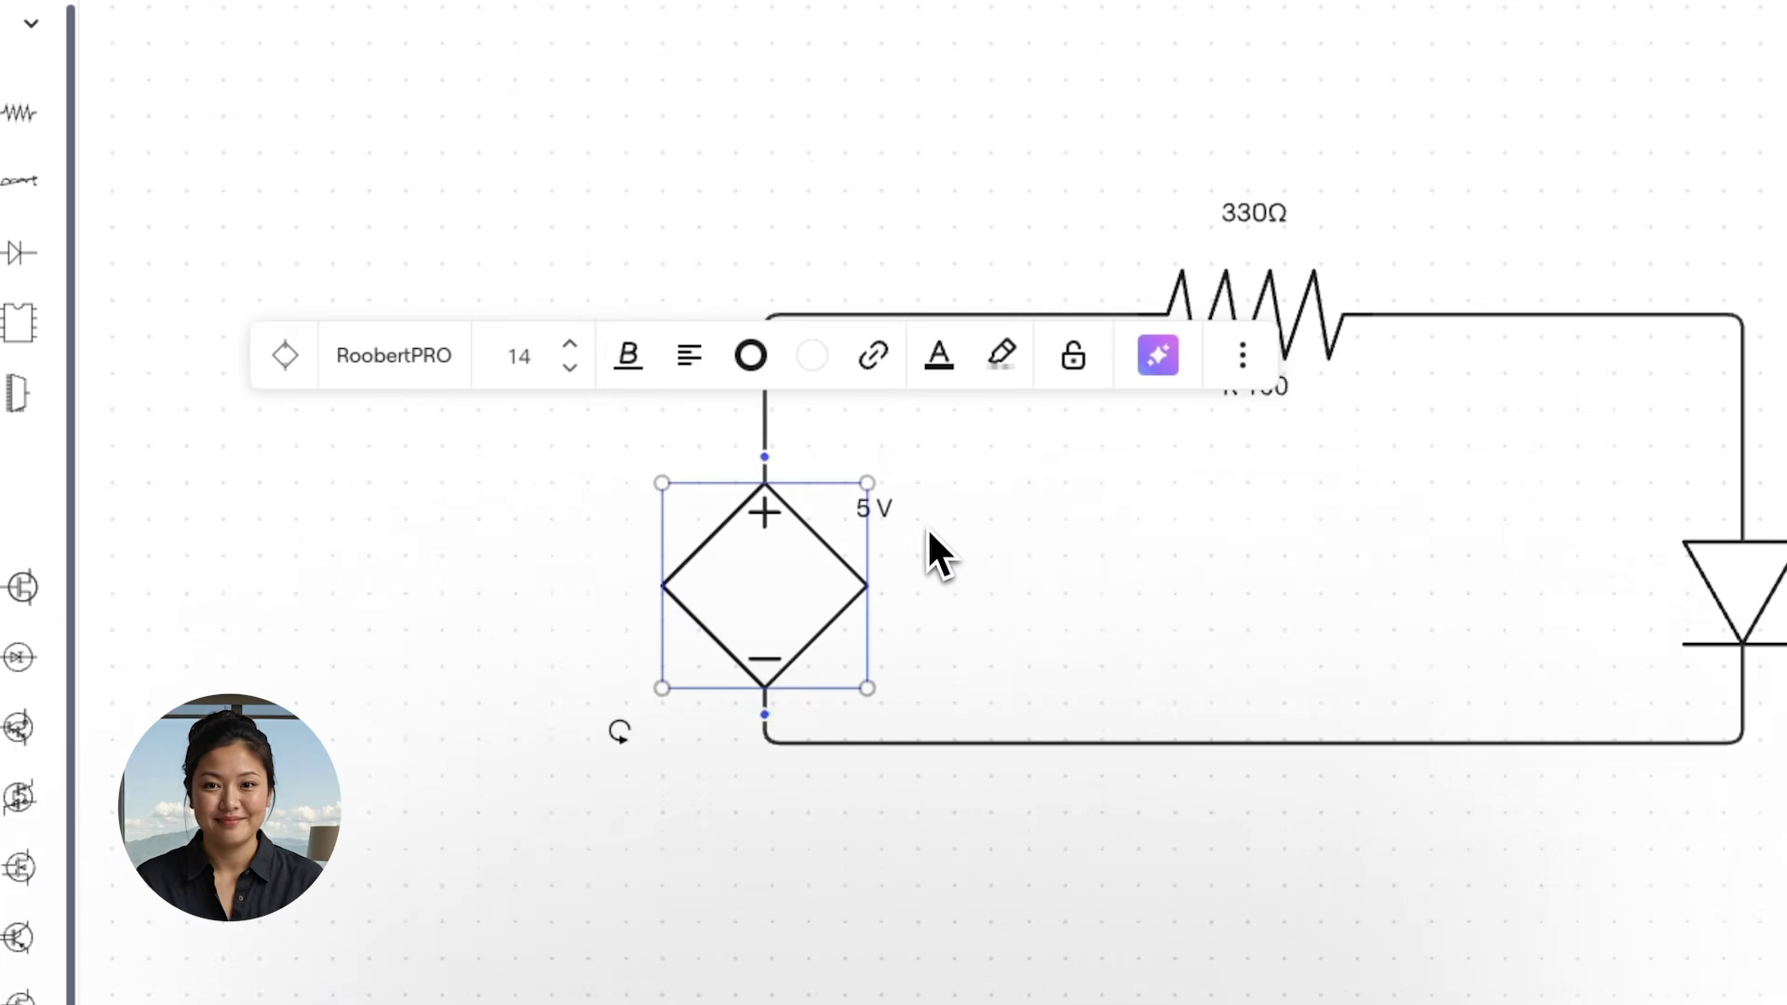
left_click(929, 533)
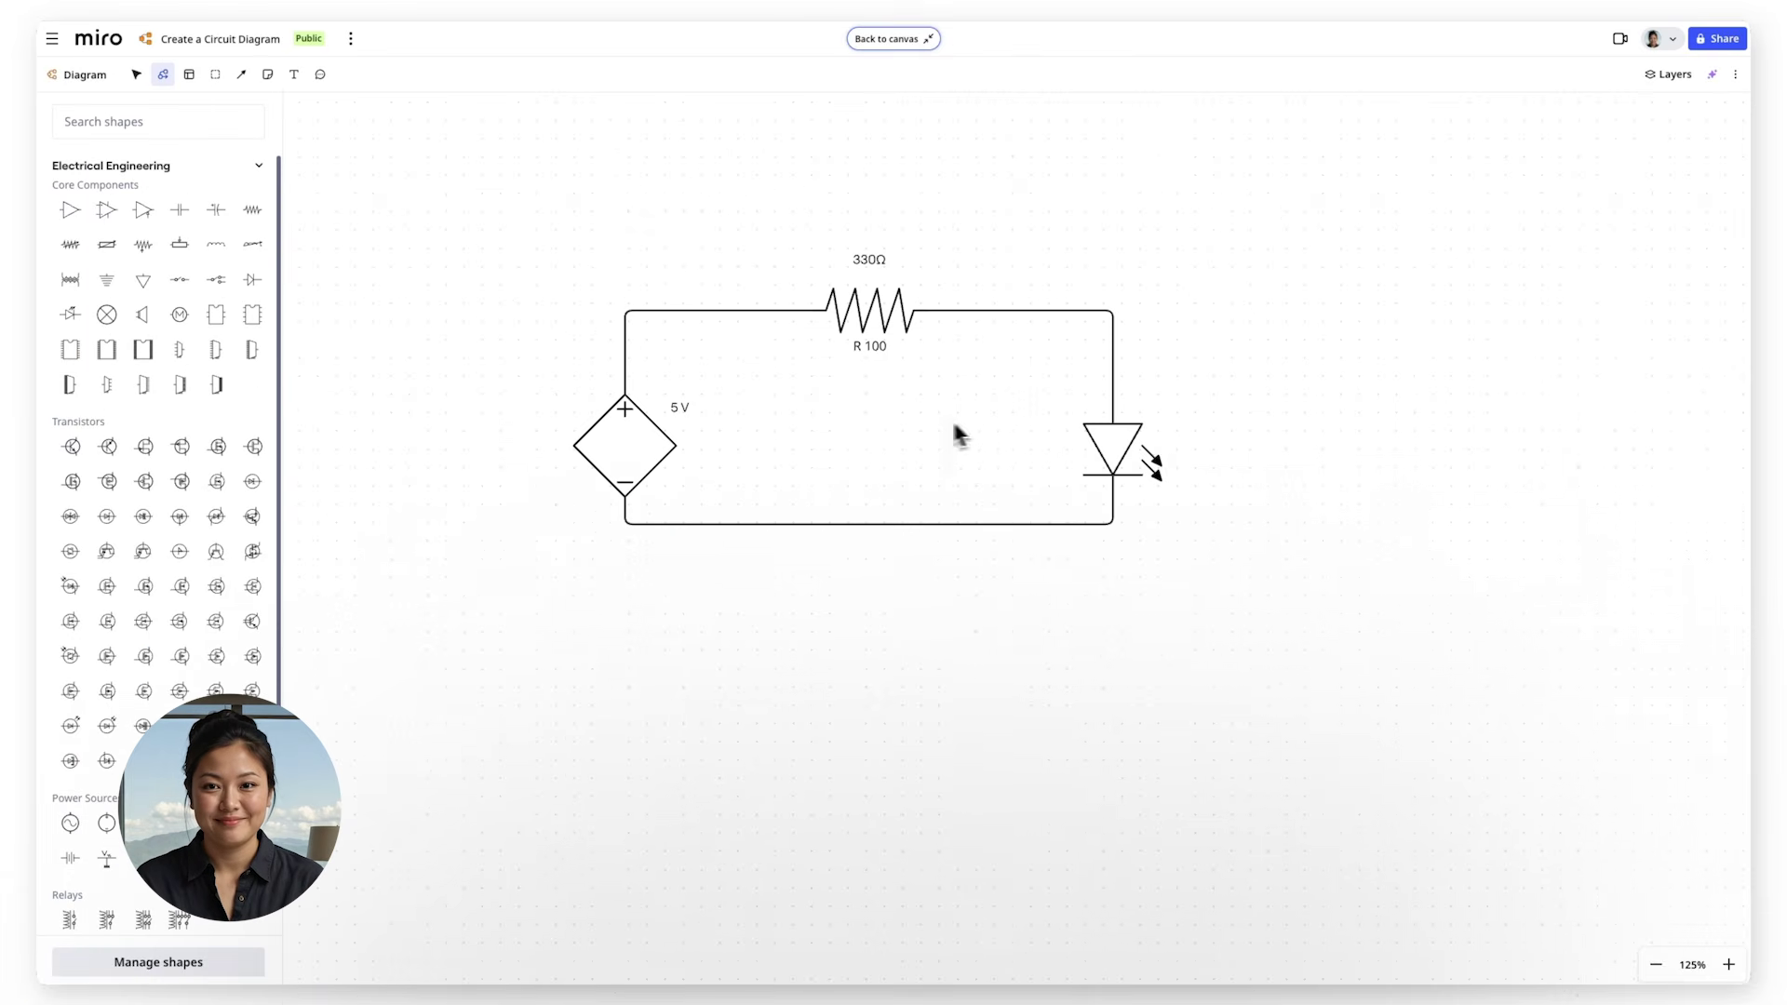
- Add a "Red LED" text label to the right of the LED symbol
double_click(1186, 445)
type("Red LED")
left_click(1185, 488)
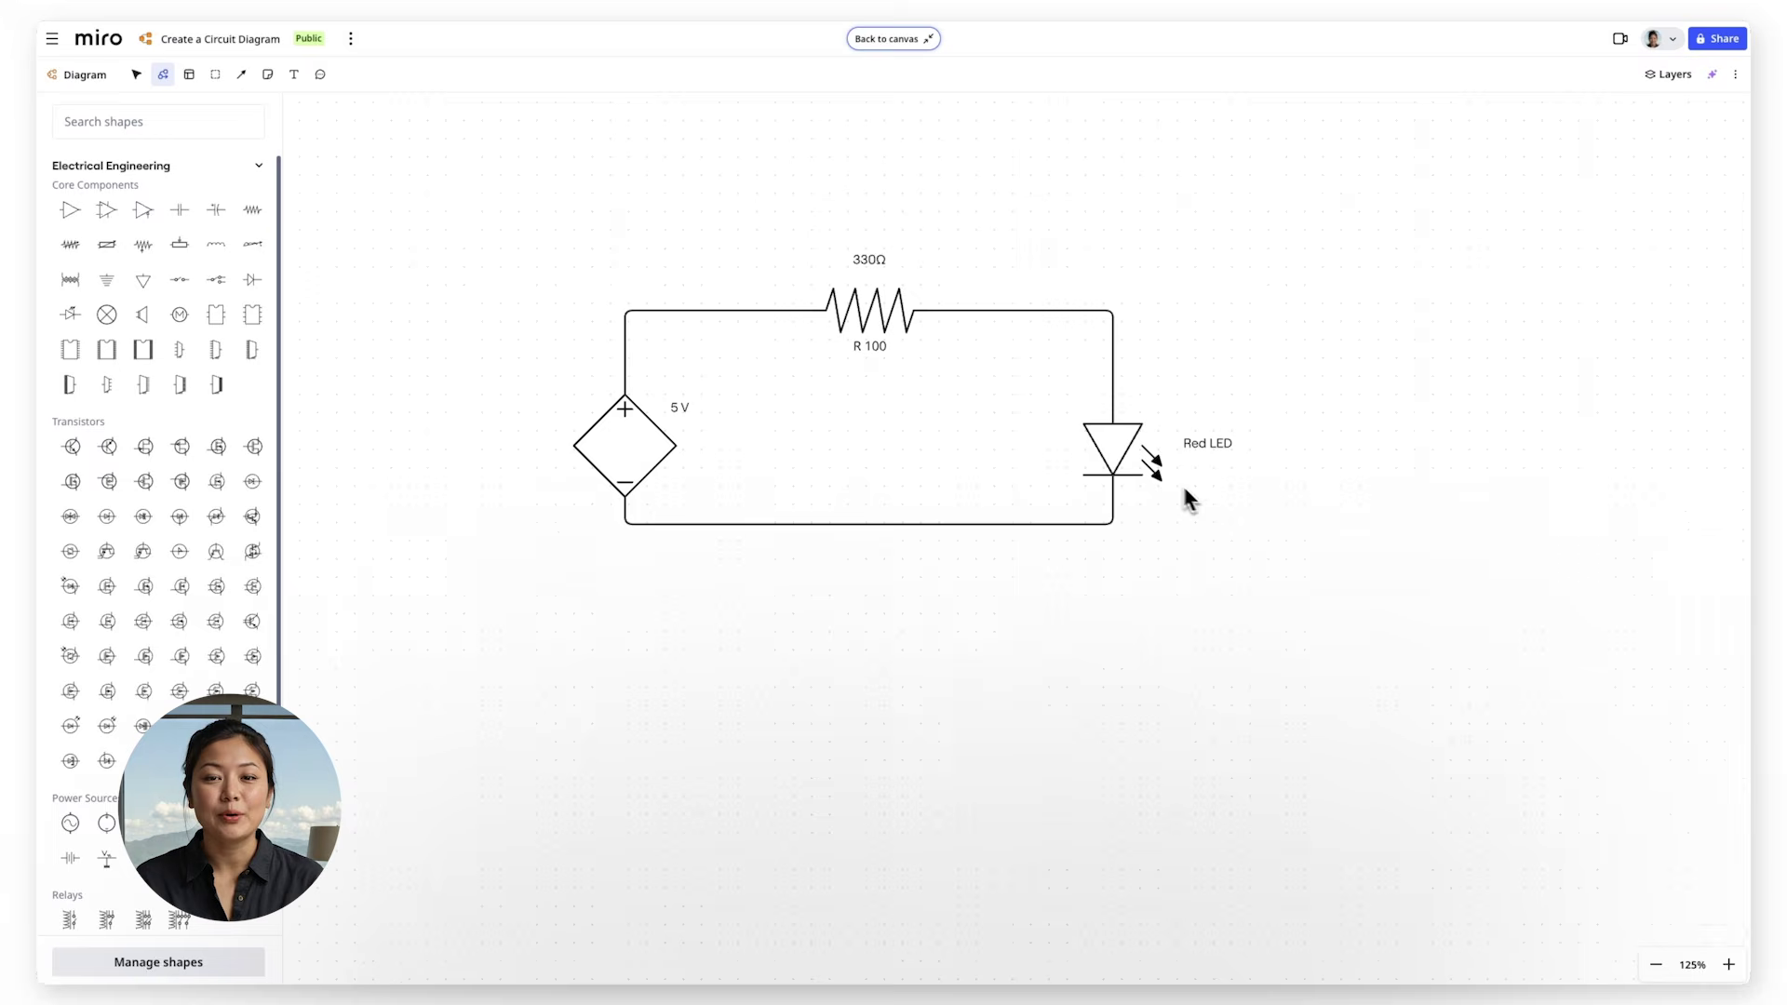
- Add the designator R1 above the resistor's 330Ω label with font size 24
left_click(857, 226)
left_click(784, 142)
left_click(784, 143)
type("R1")
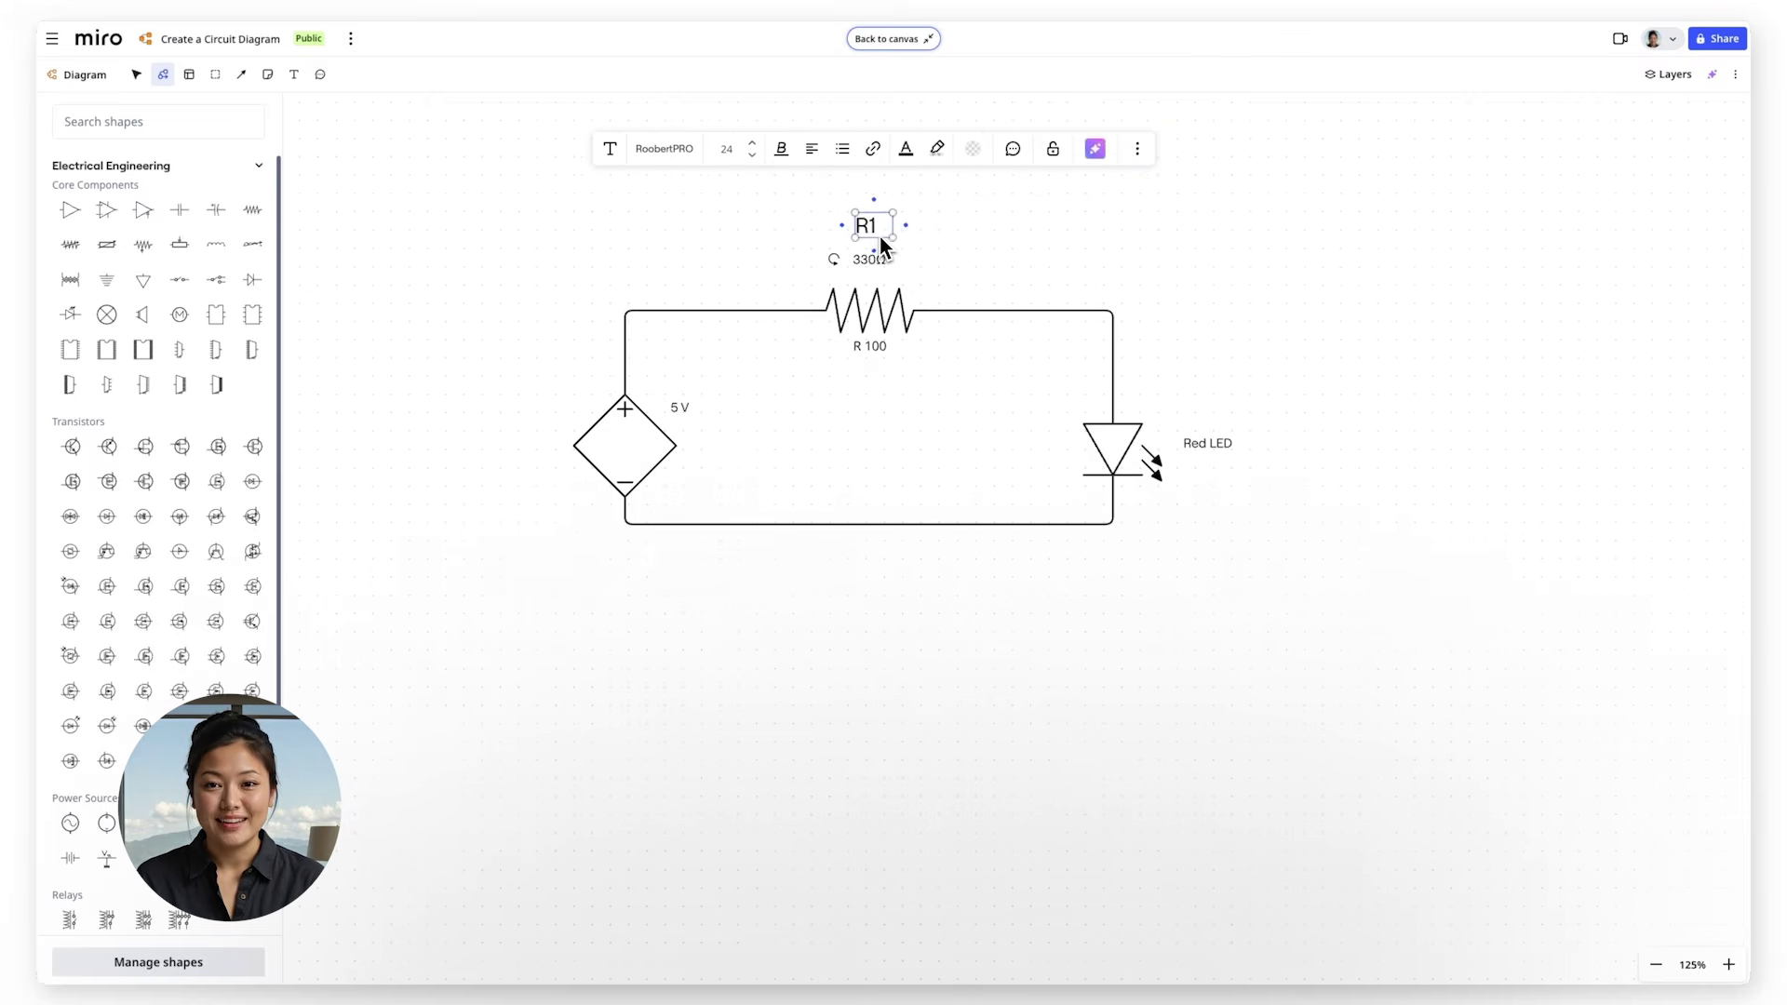
left_click(918, 254)
- Add the designators D1 above the Red LED label and V1 at the upper left of the voltage source
left_click(1180, 411)
type("D1")
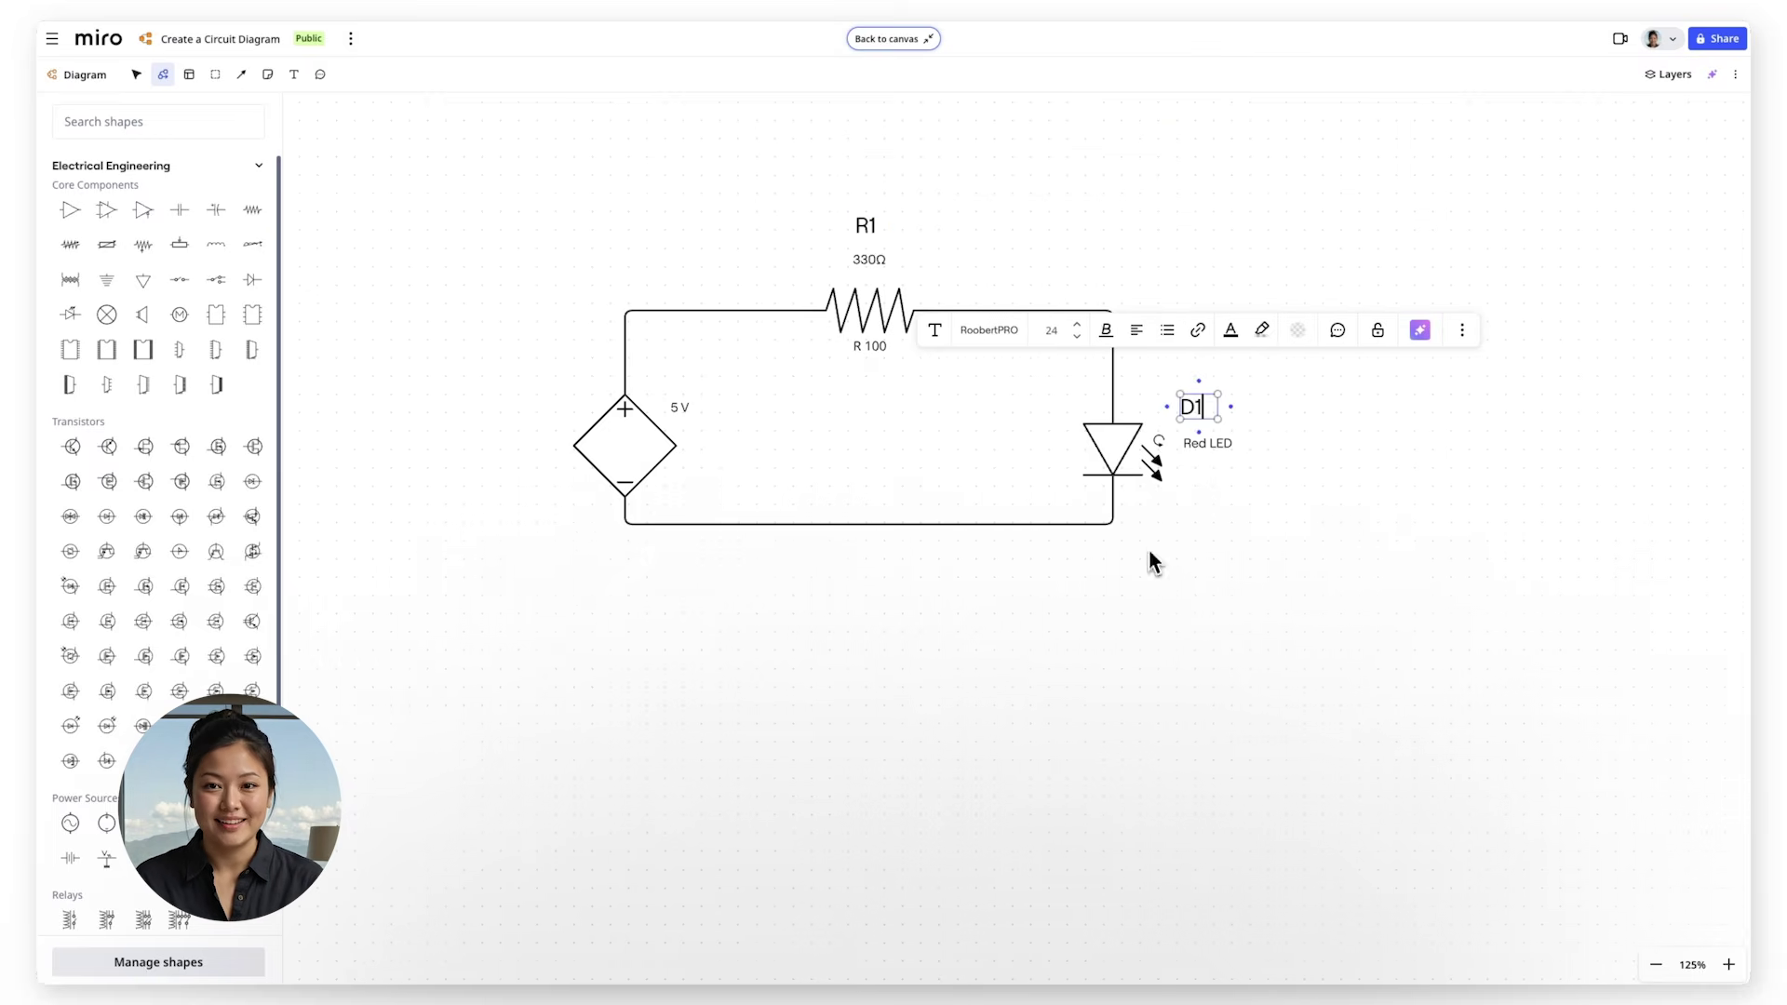
left_click(1135, 570)
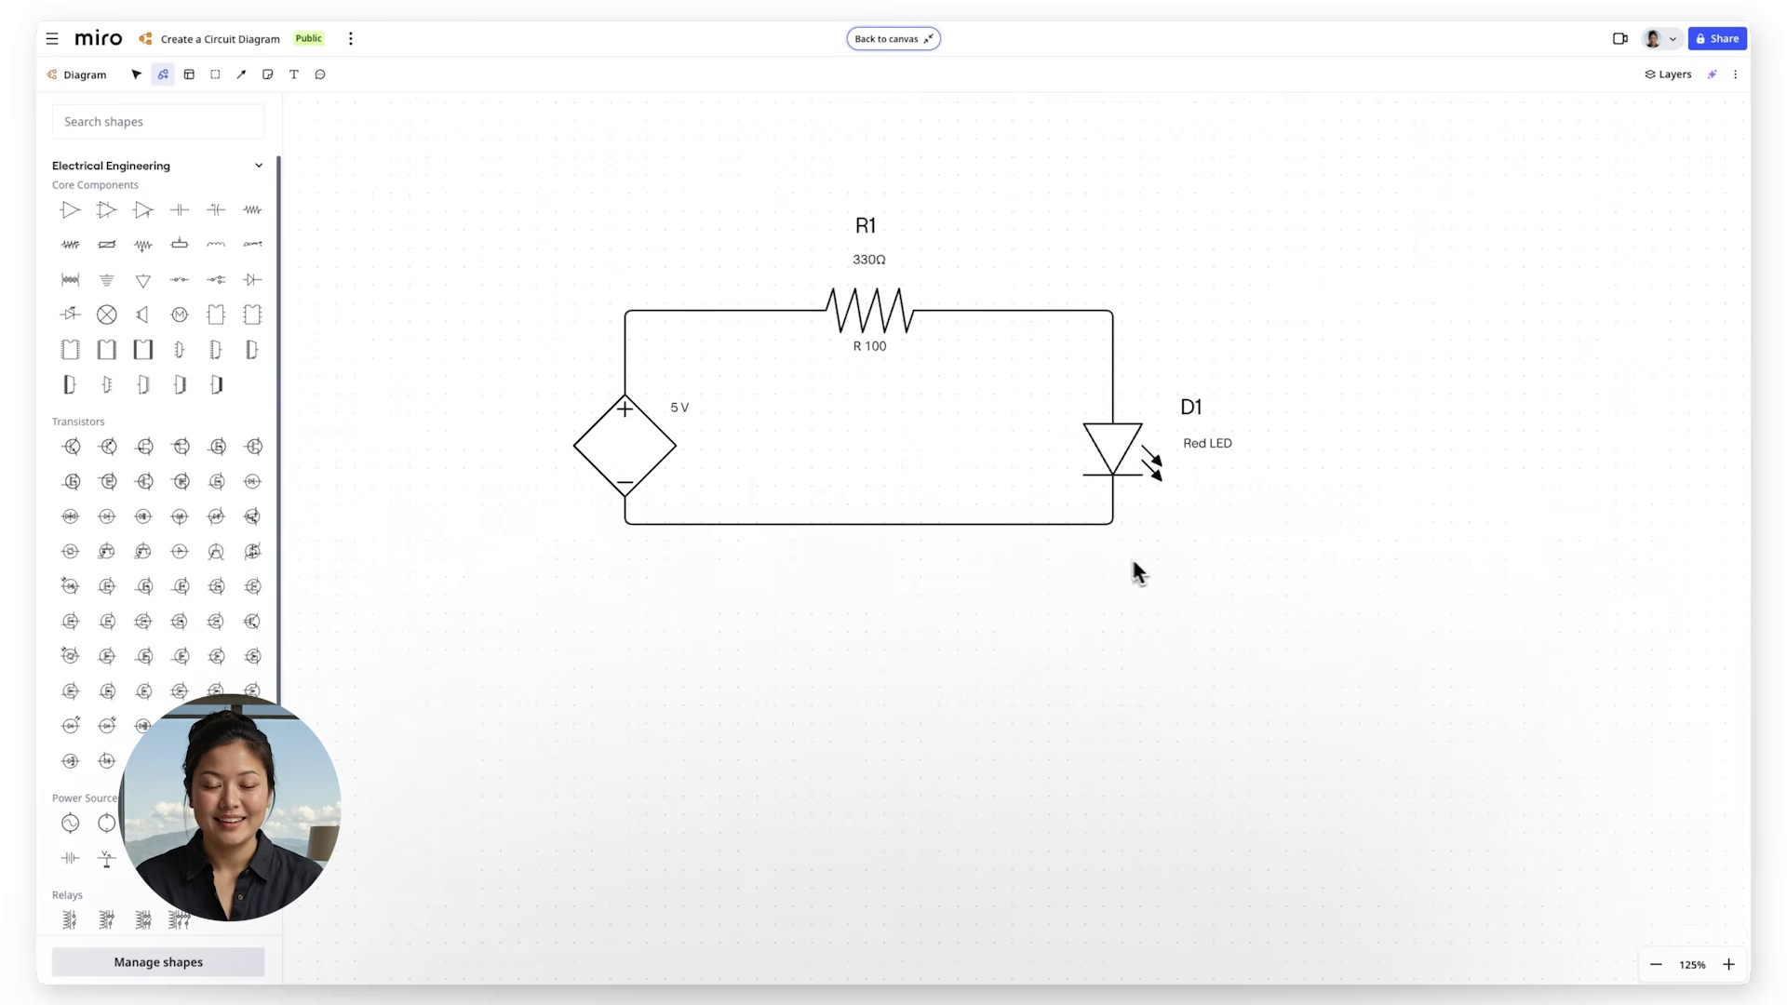
left_click(549, 399)
type("V1")
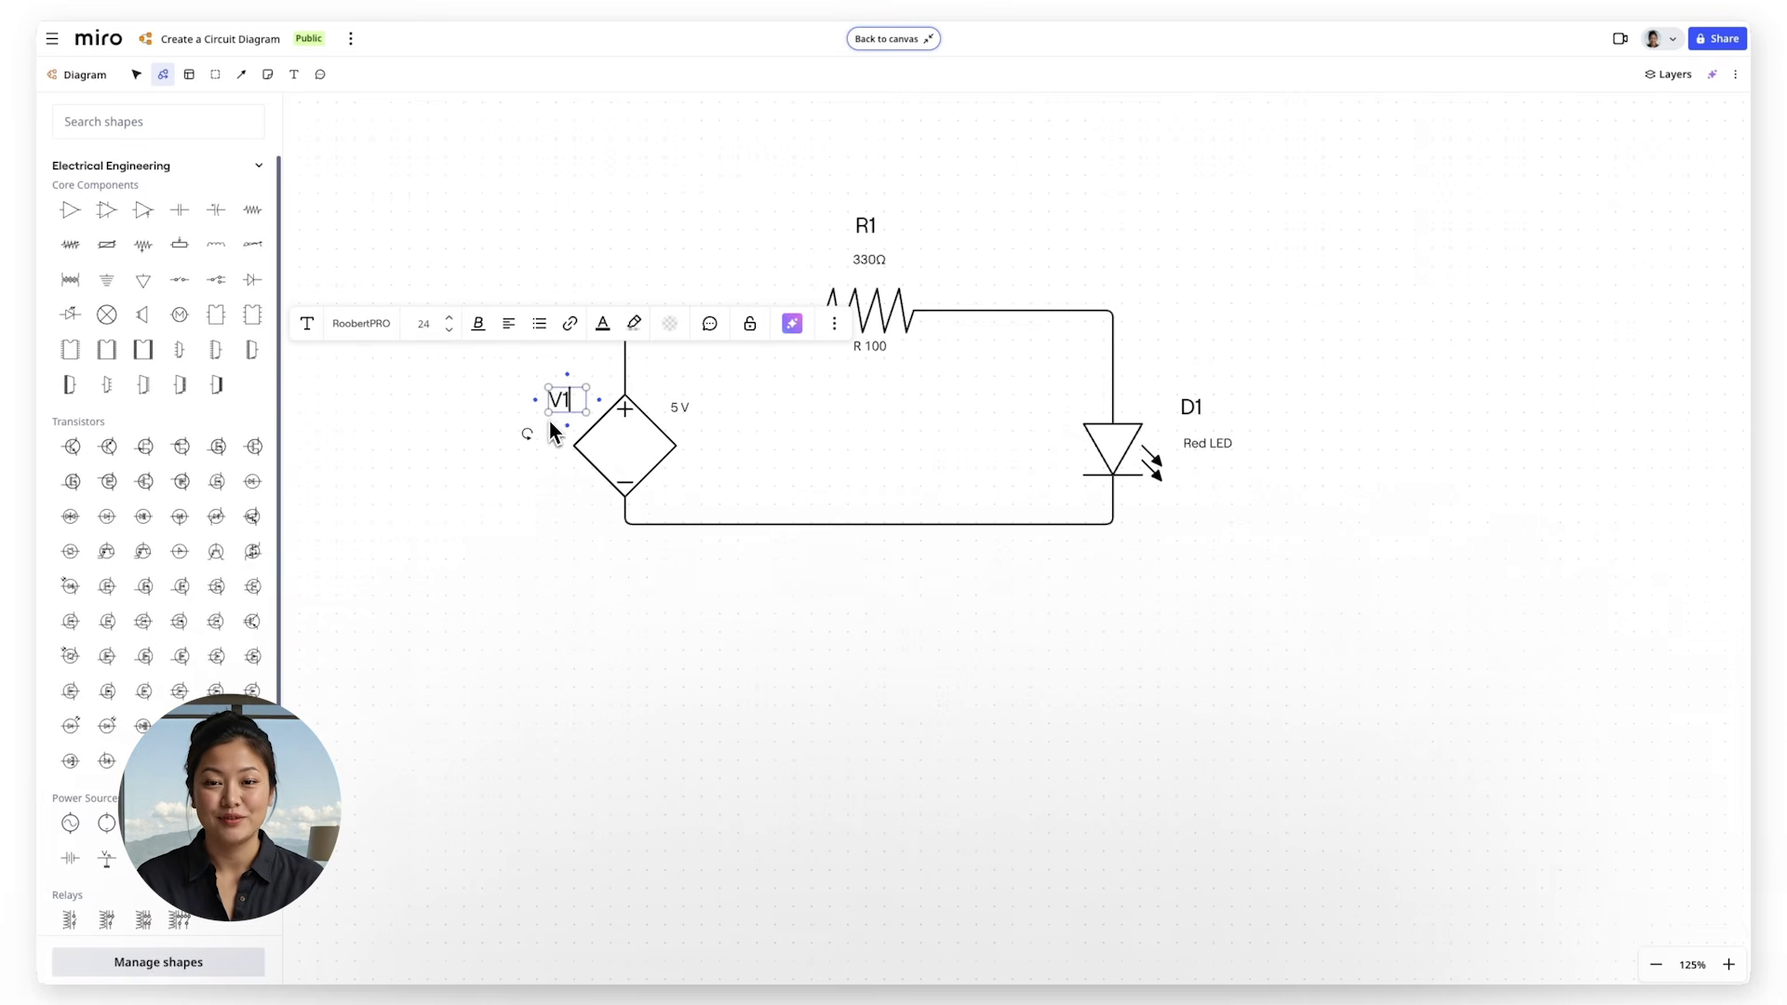
left_click(728, 592)
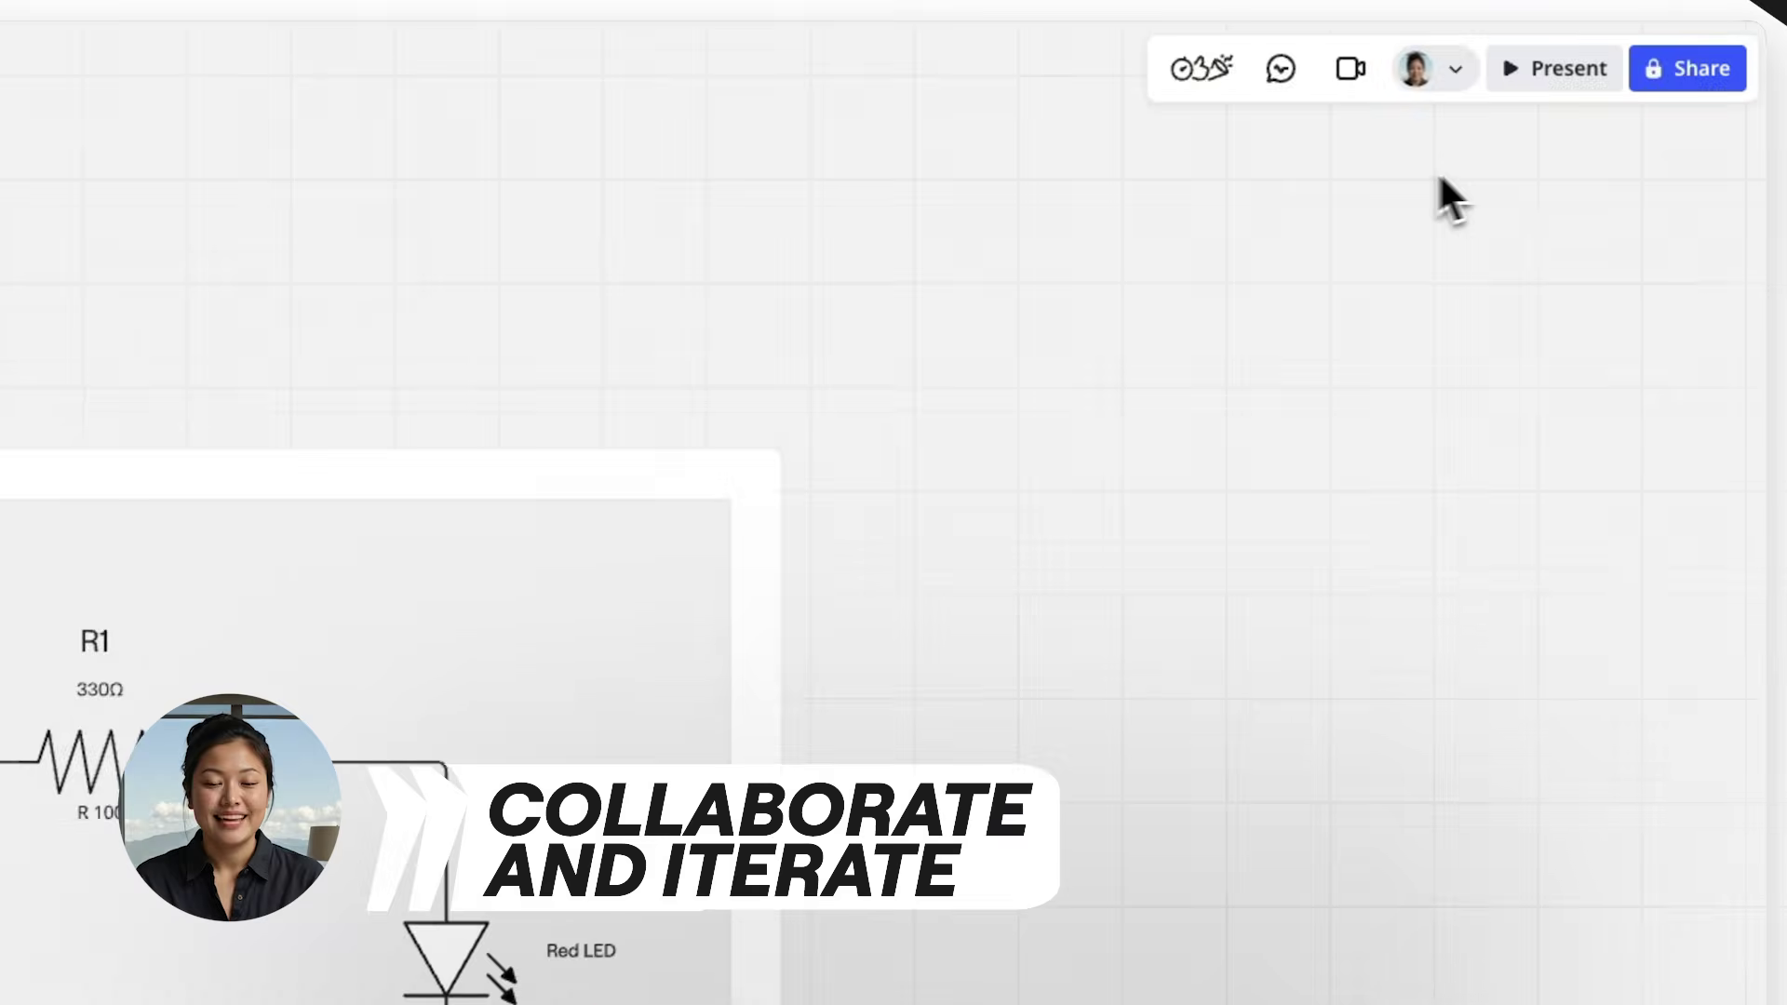
- Invite two teammates to the board with edit access, entering the first one's name and adding the suggested contact, and send the invitations
left_click(1670, 81)
type("Rae")
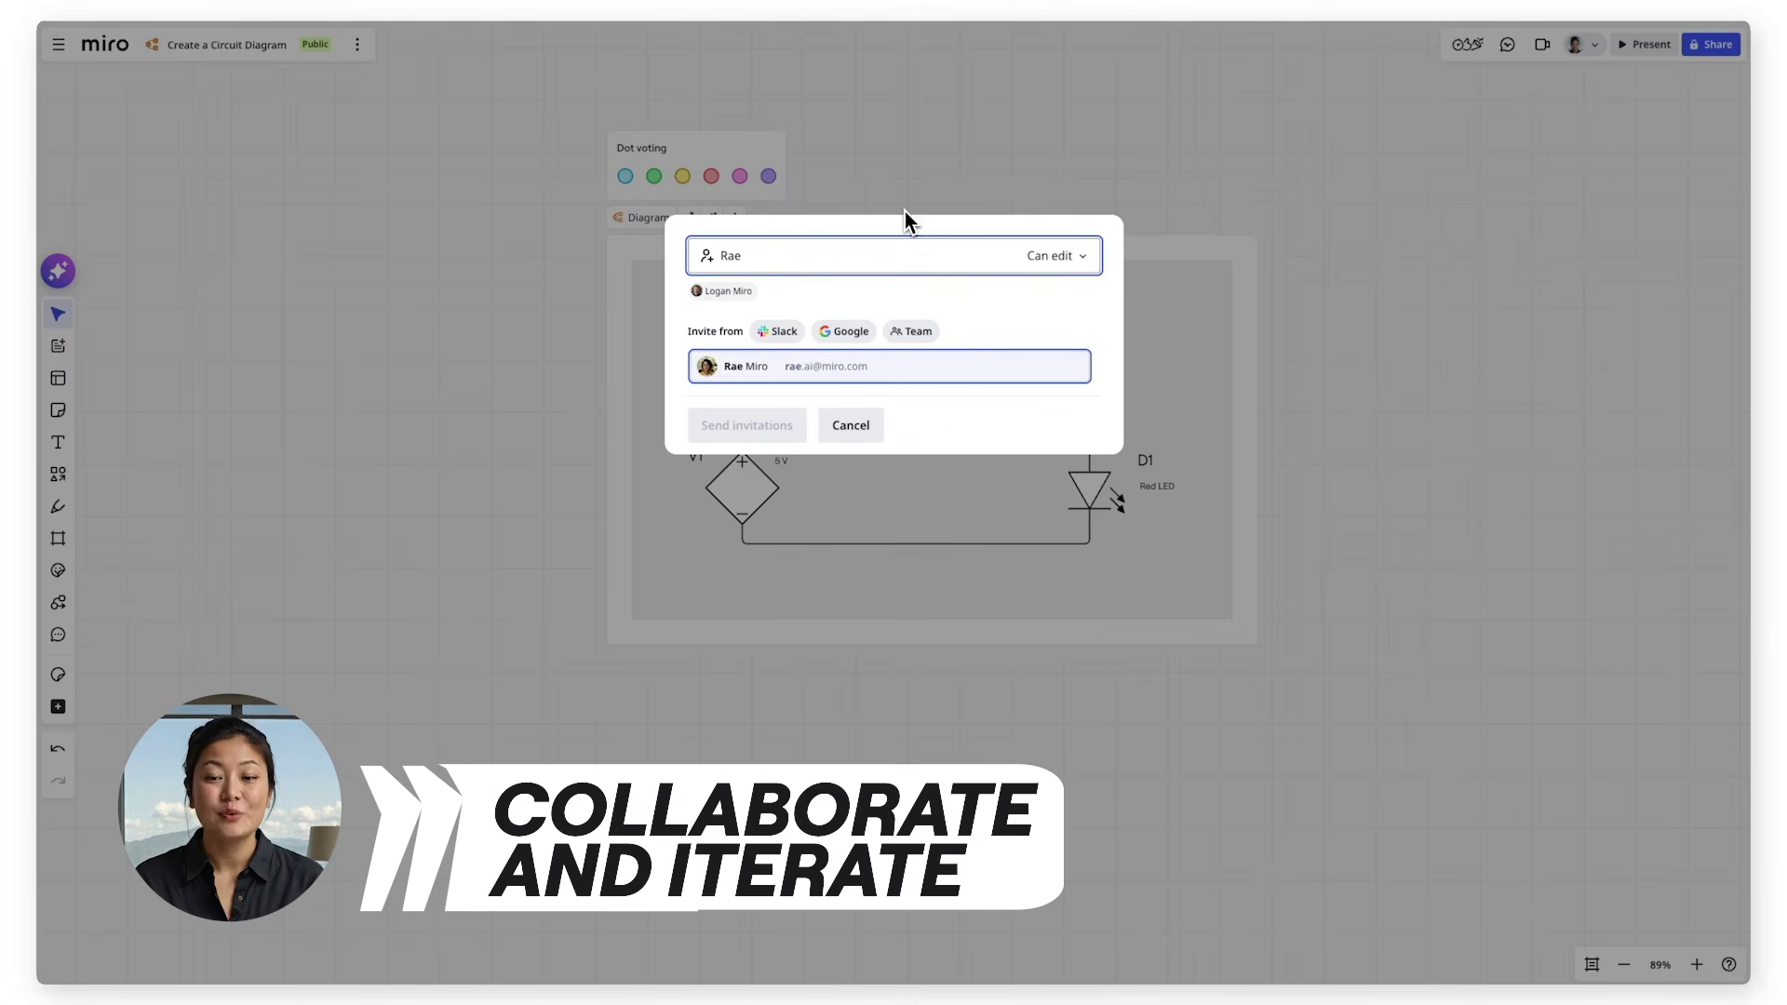
left_click(749, 365)
left_click(726, 292)
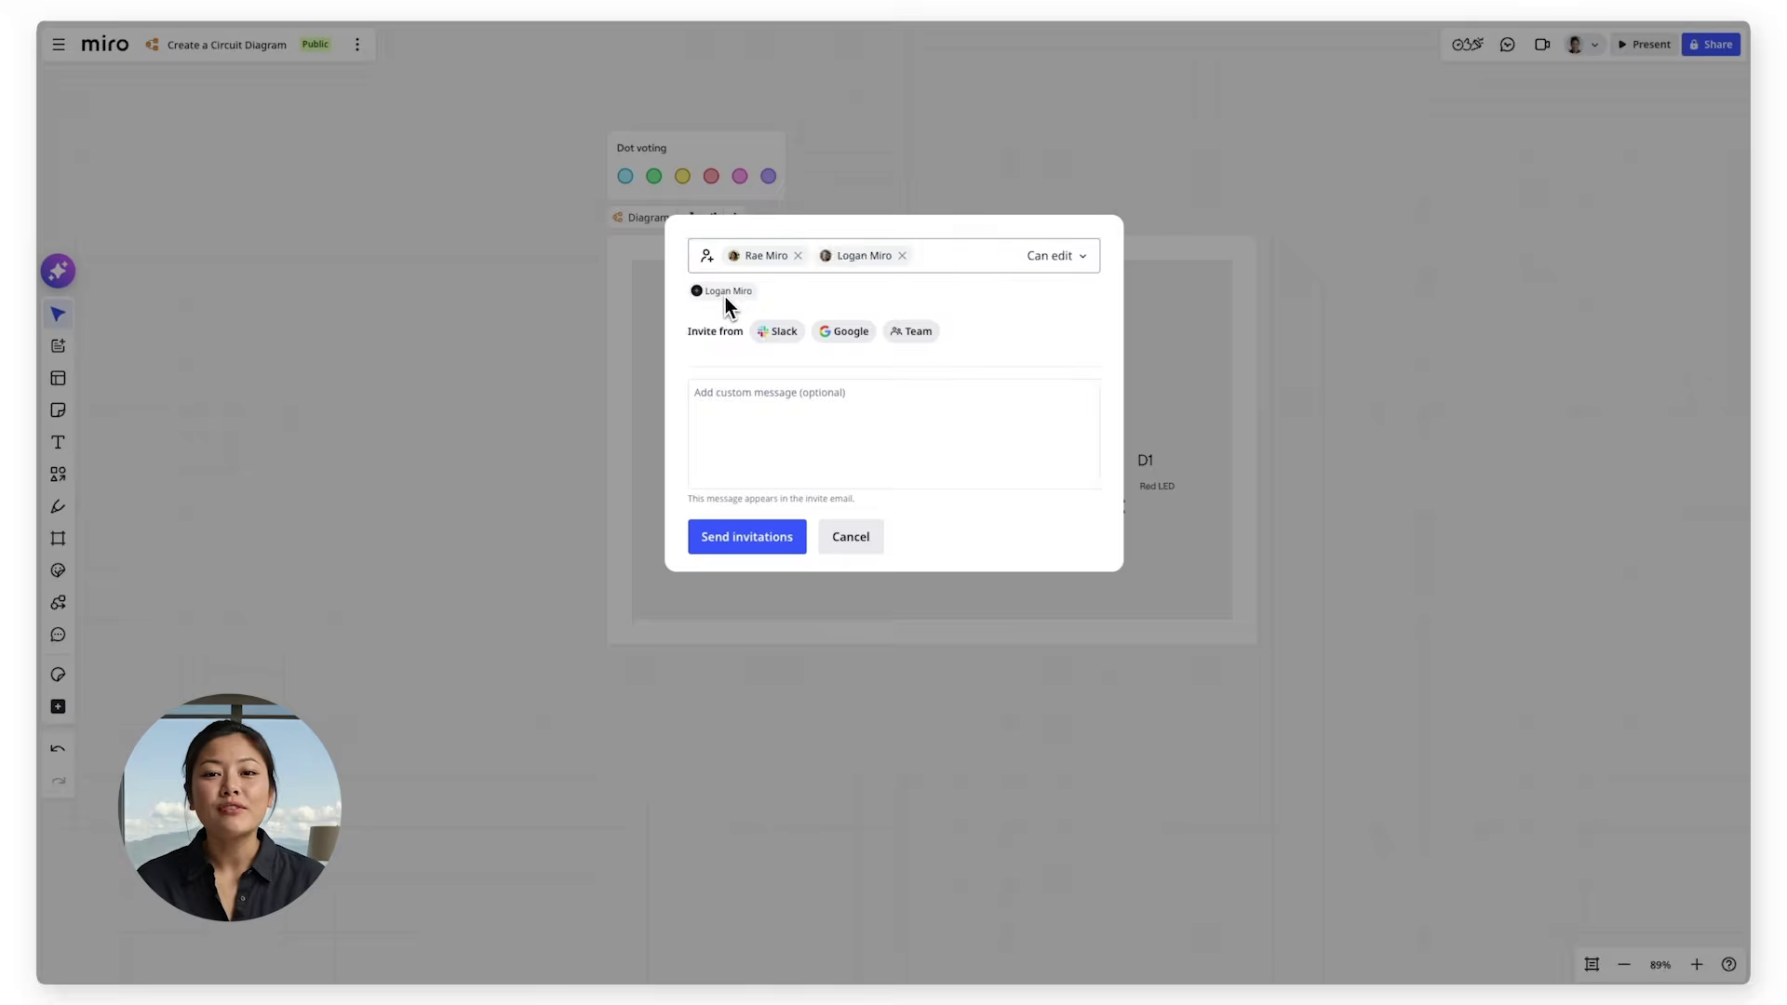
left_click(746, 517)
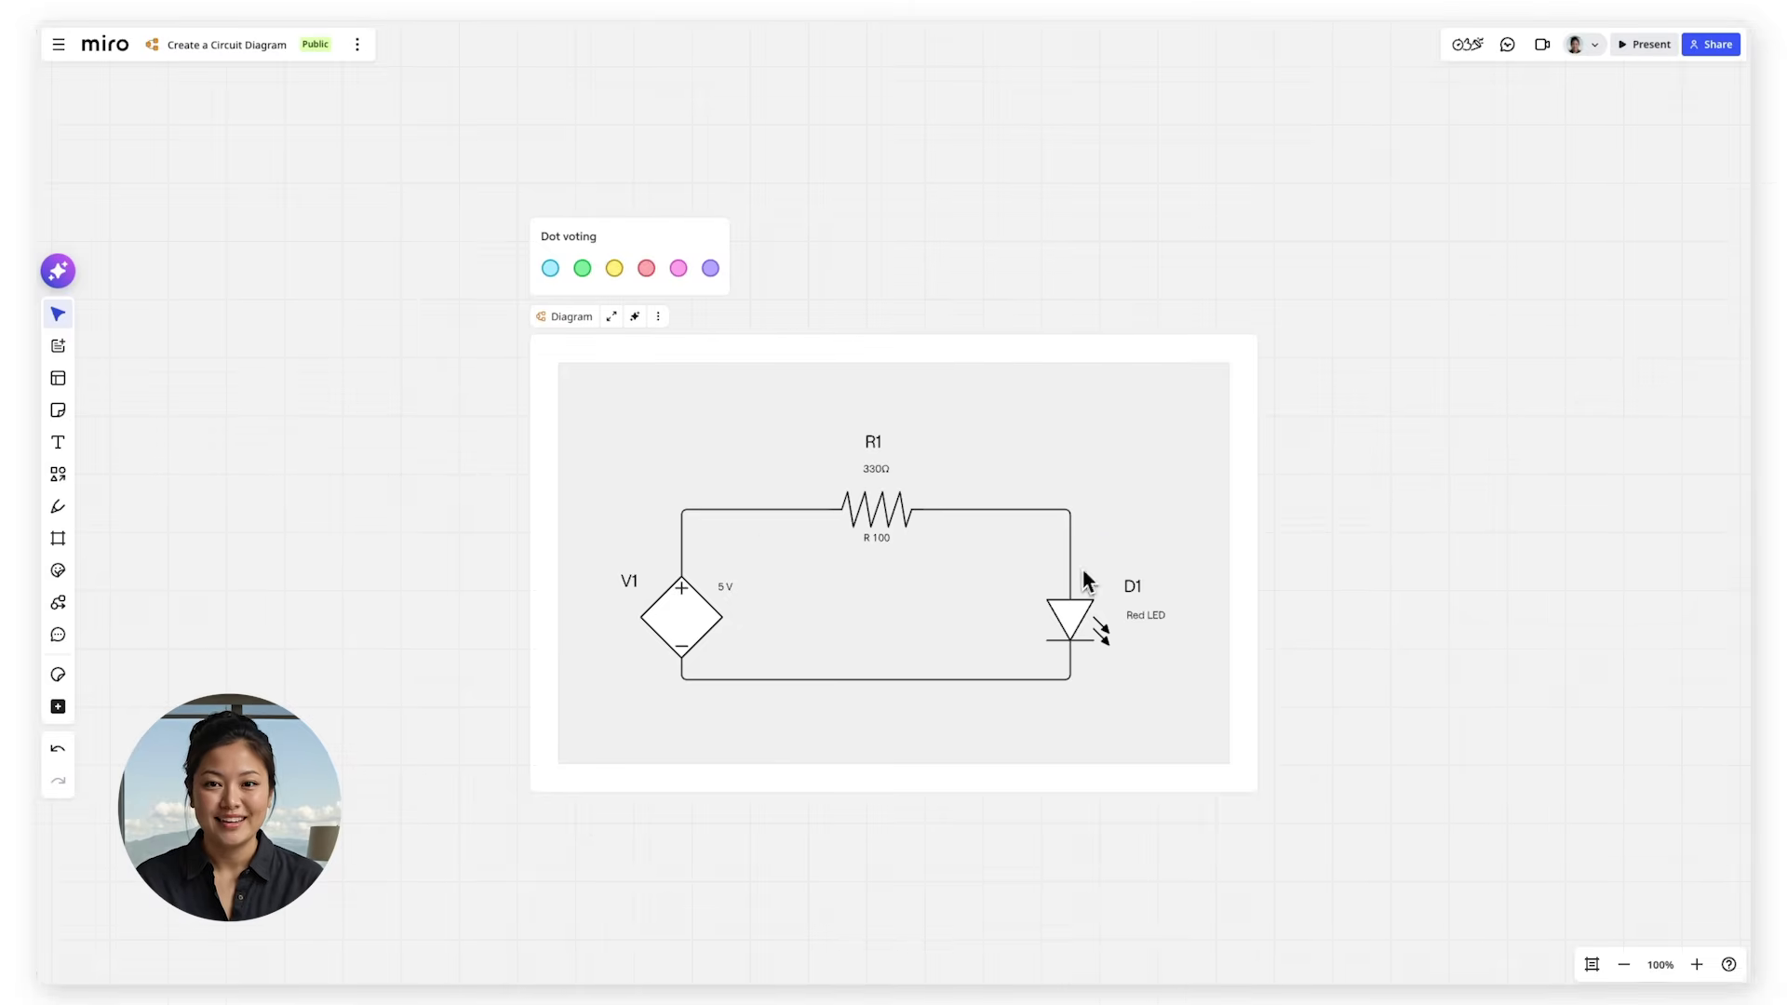
- Post the comment "Does this component fit the goal?" above the LED symbol near D1
key("c")
left_click(1102, 541)
type("Does this component fit the goal?")
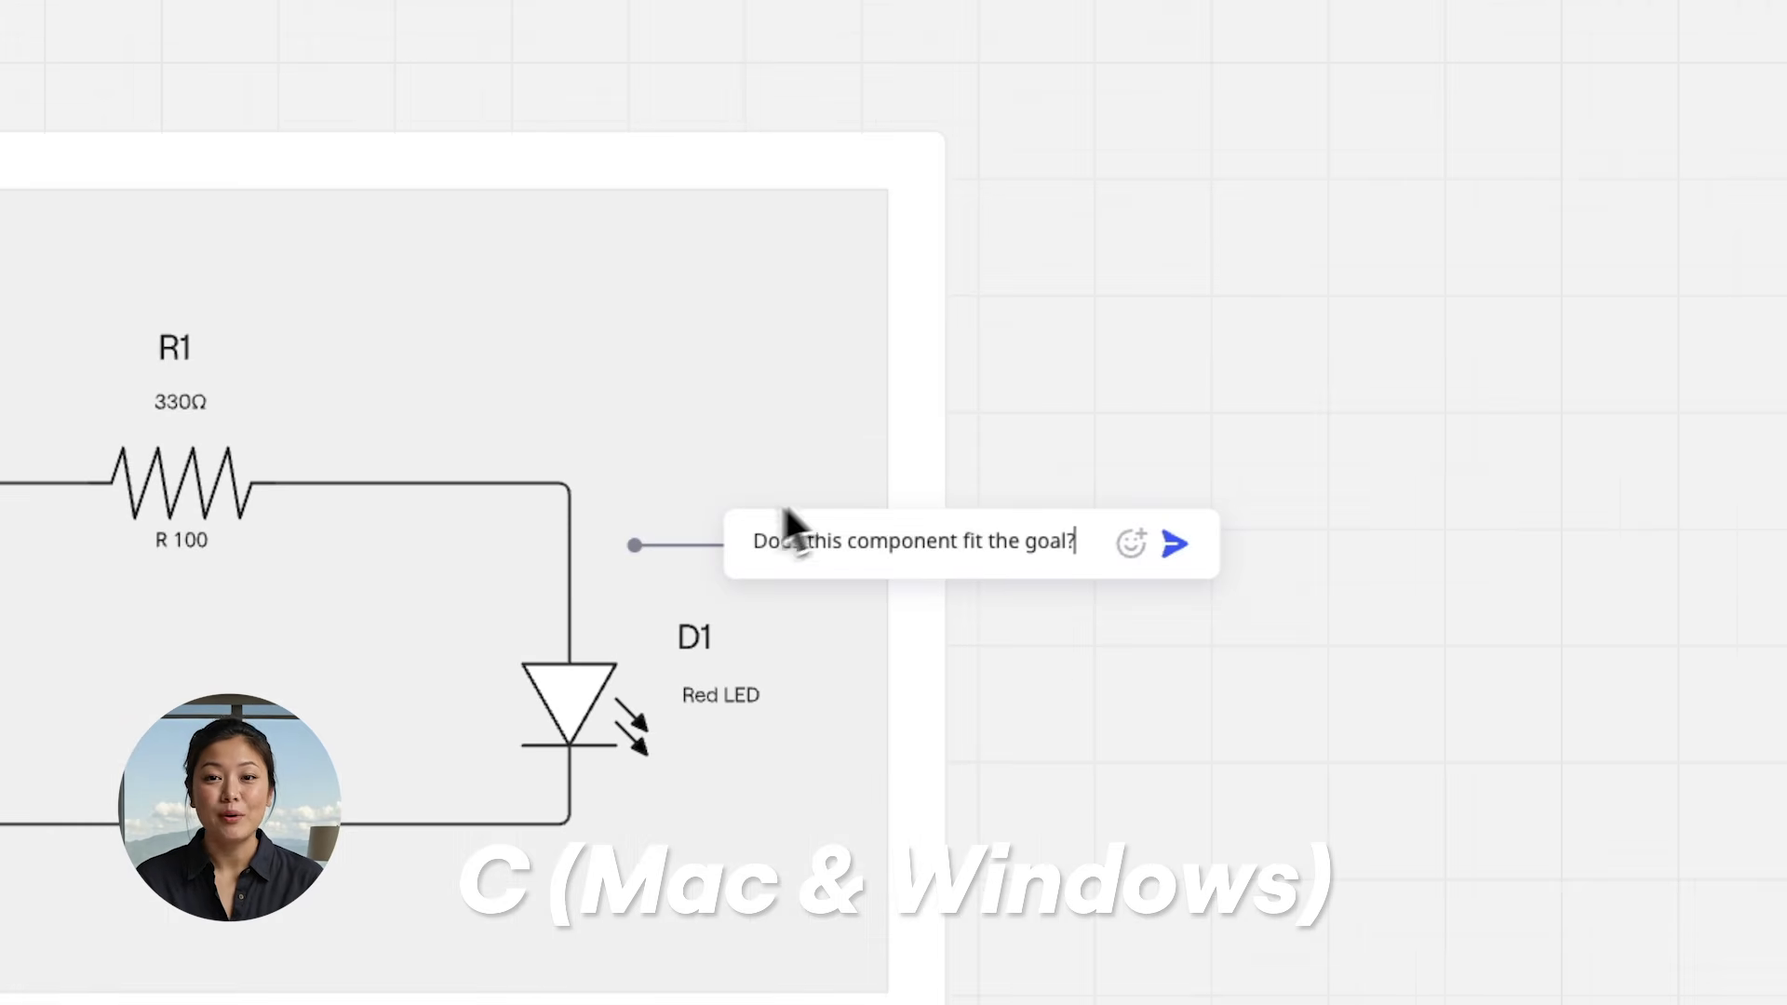
left_click(1174, 544)
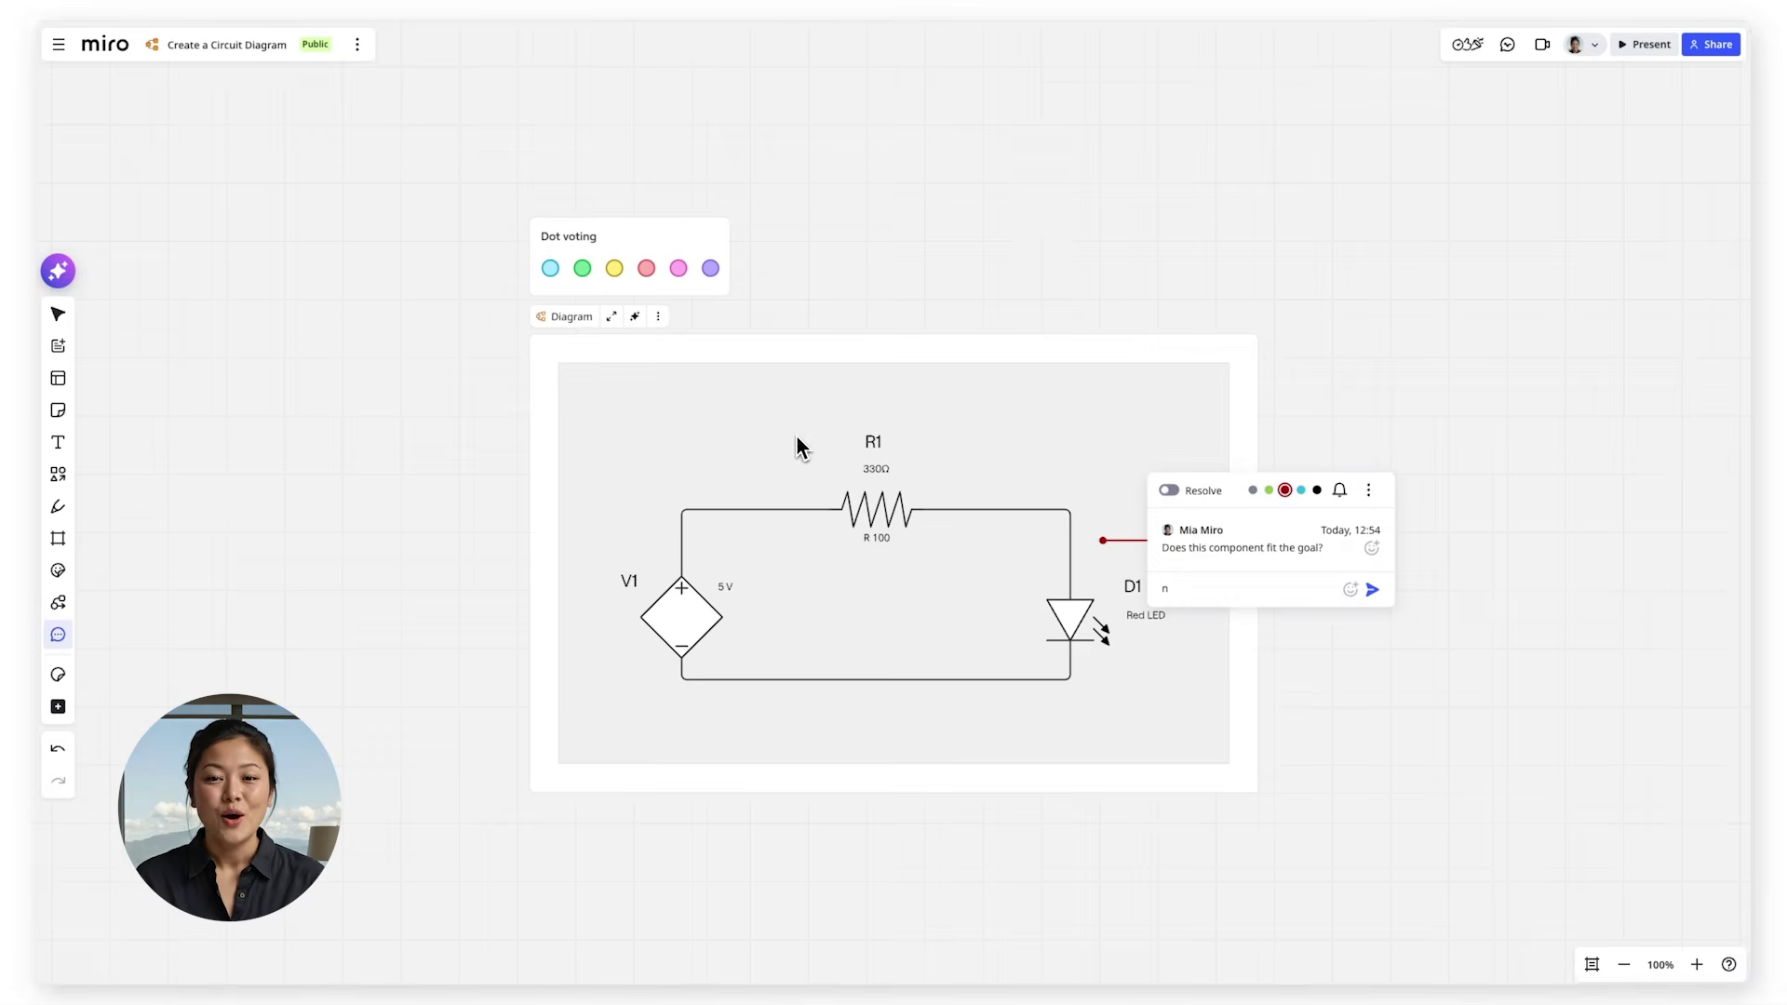
key("Escape")
- Add a yellow sticky note reading "Optimize resistor value for efficiency" to the upper left of the resistor R1
key("n")
left_click(796, 447)
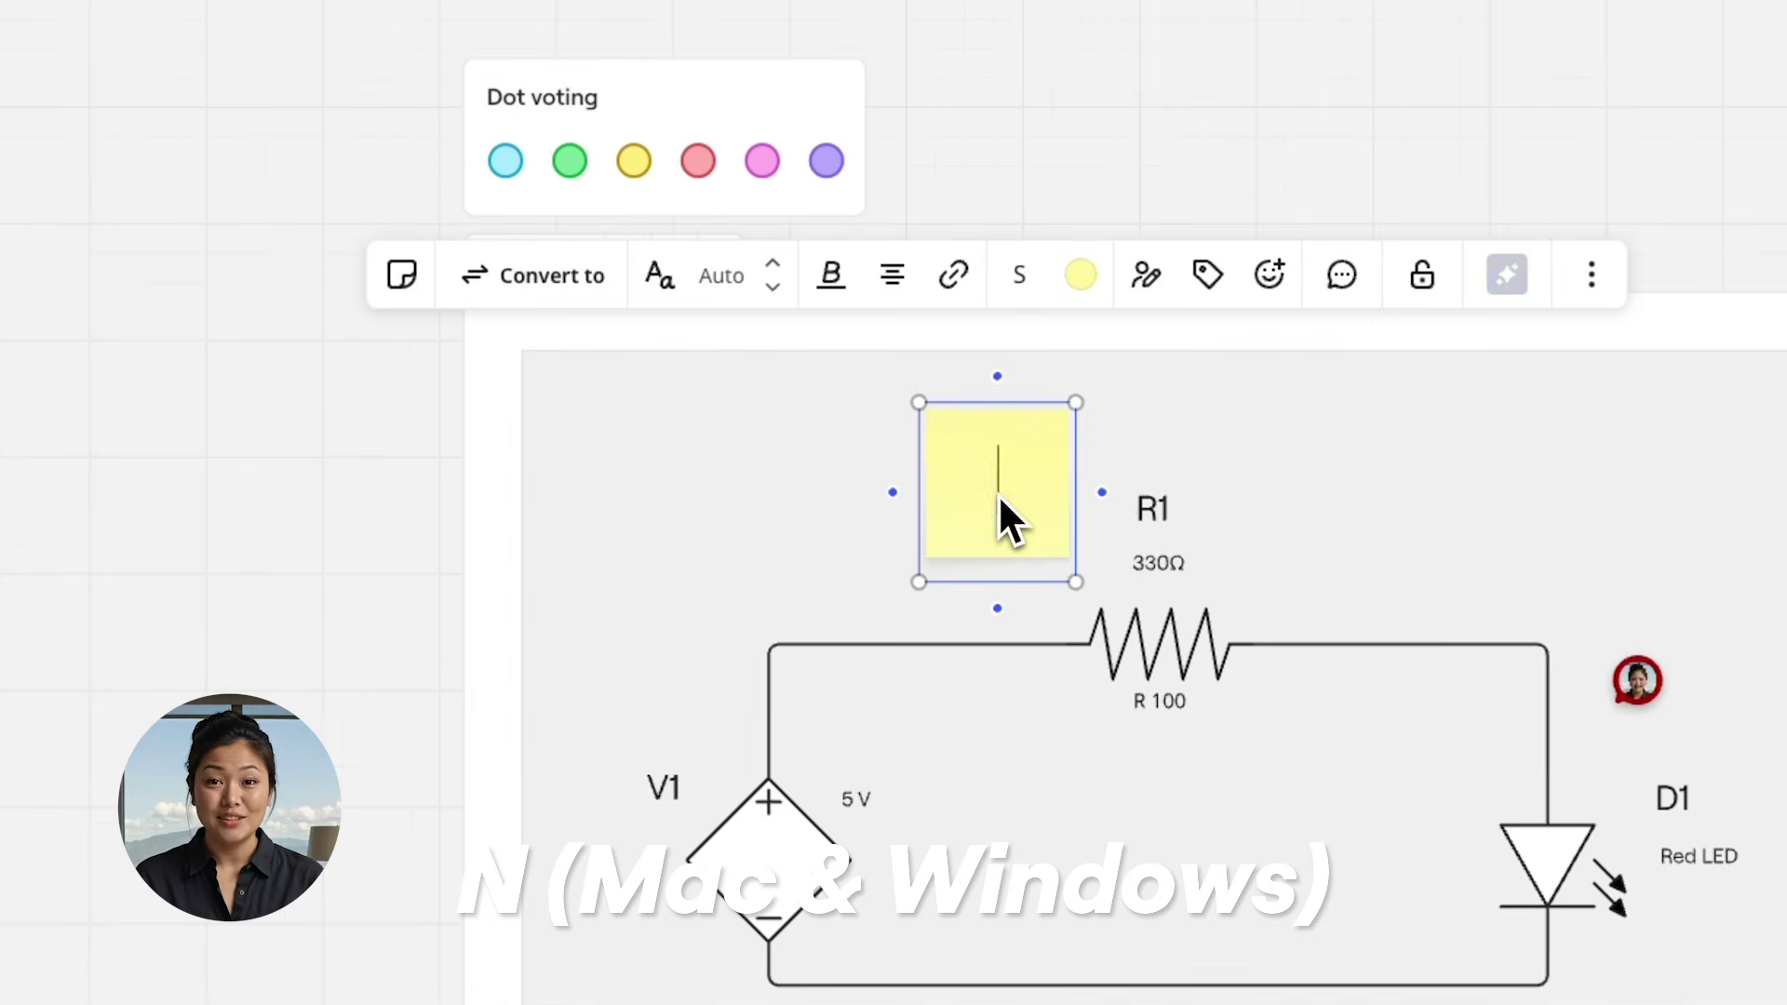
type("Optimize resistor value for efficiency")
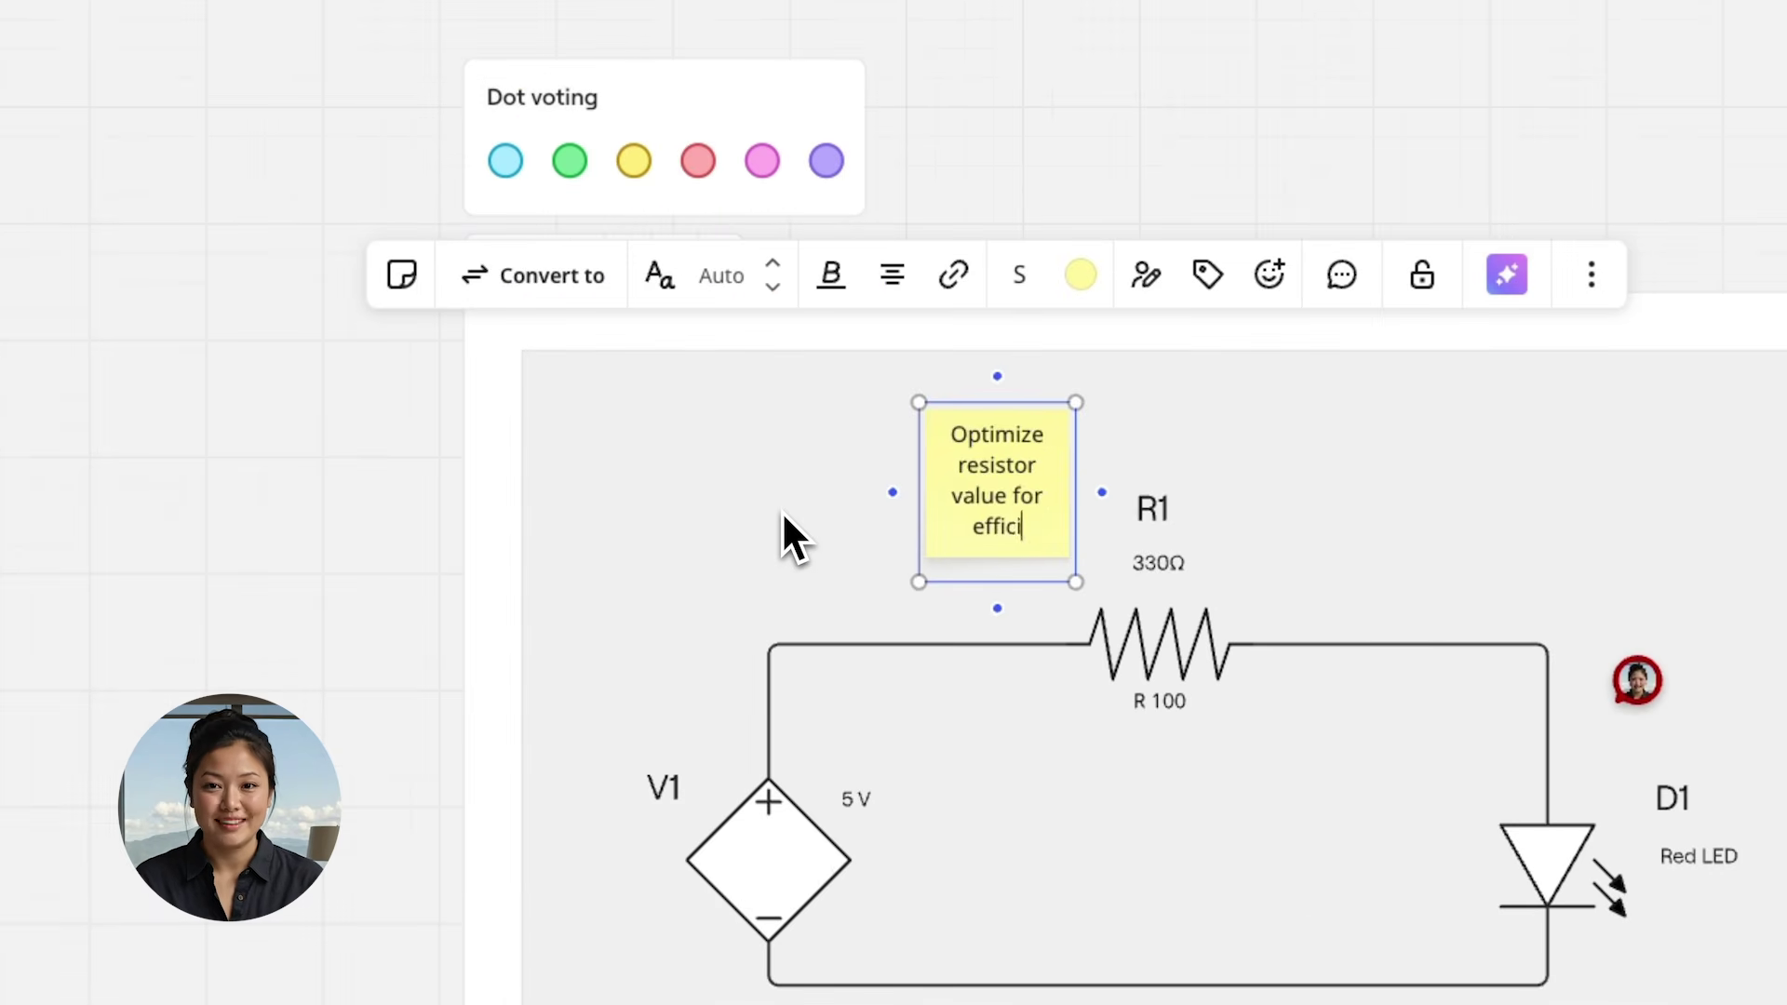
left_click(709, 515)
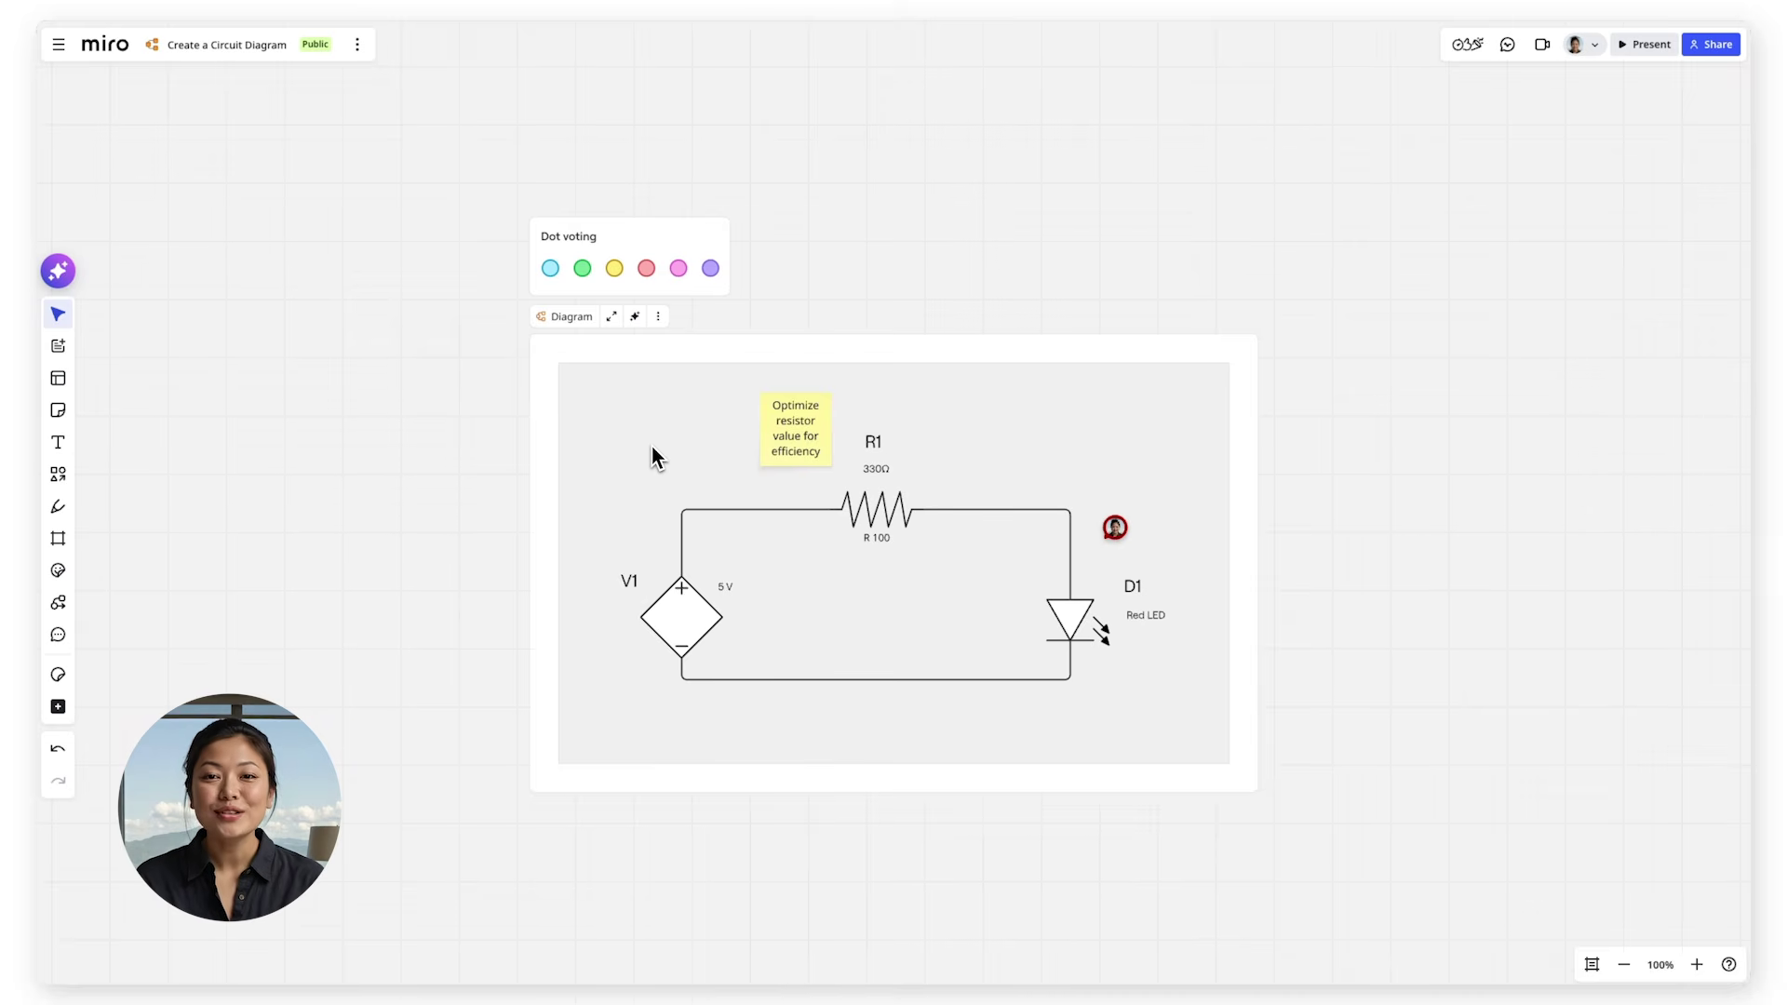
- Select the whole circuit diagram and export the board as a PDF with high quality images
left_click(652, 448)
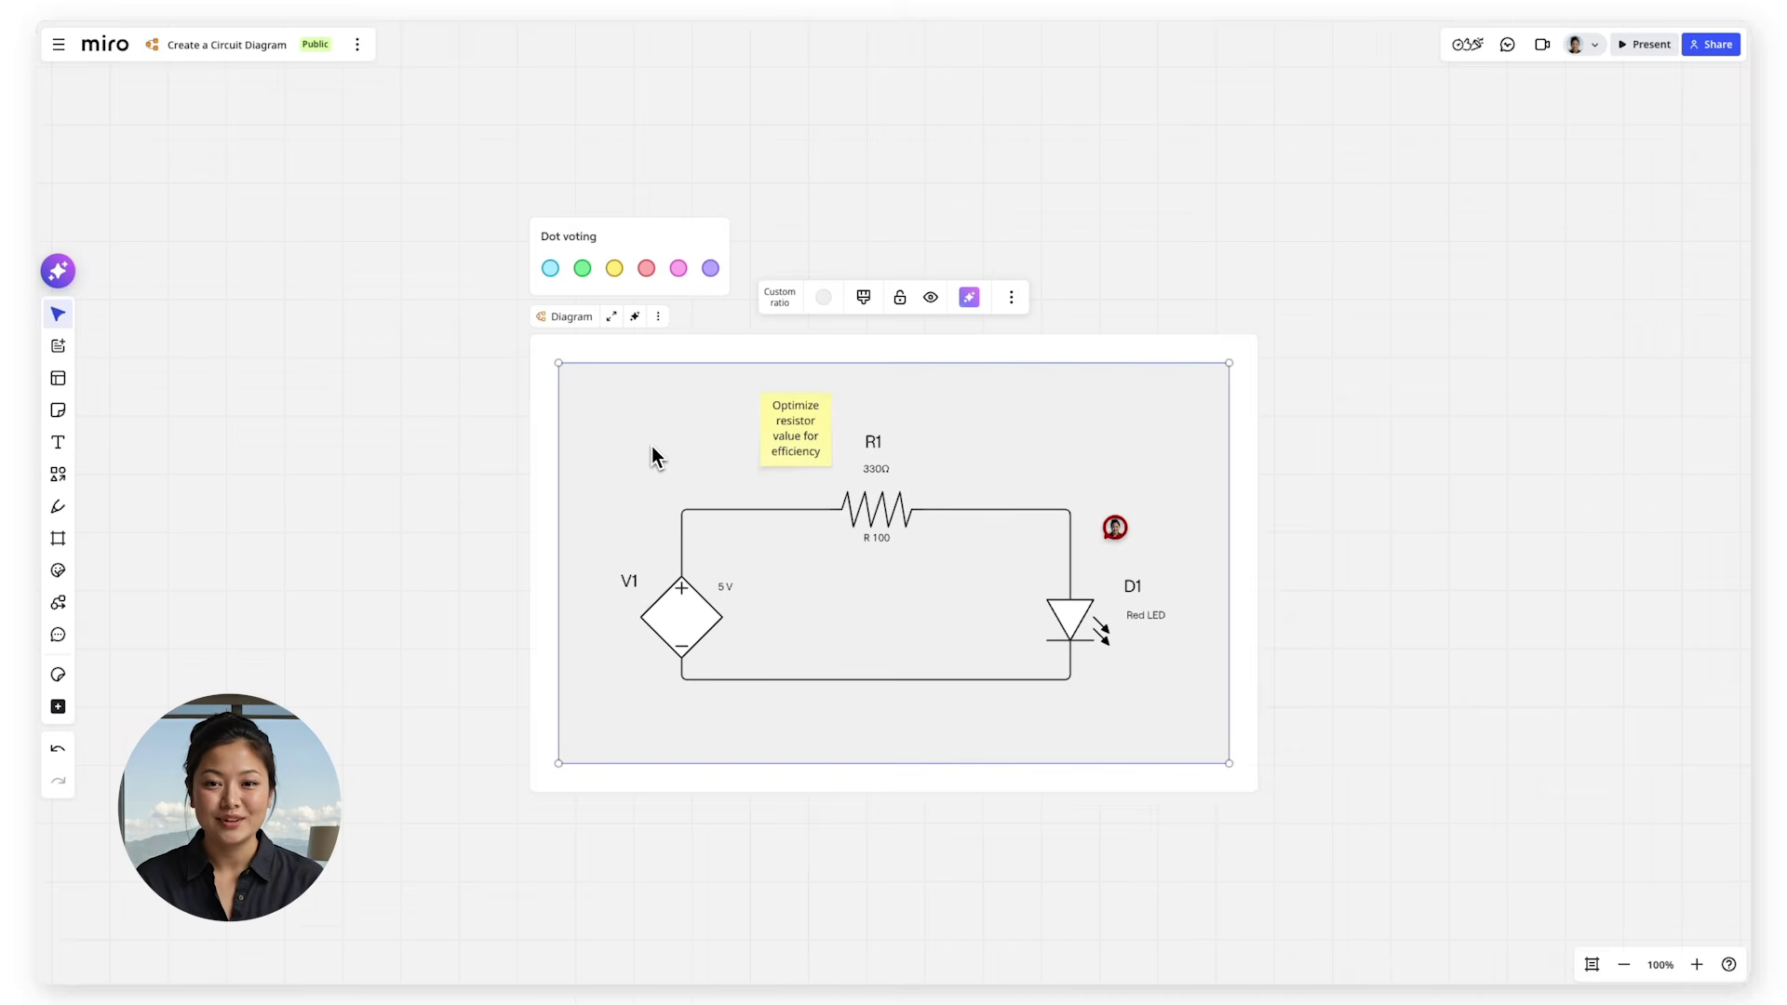
left_click(562, 324)
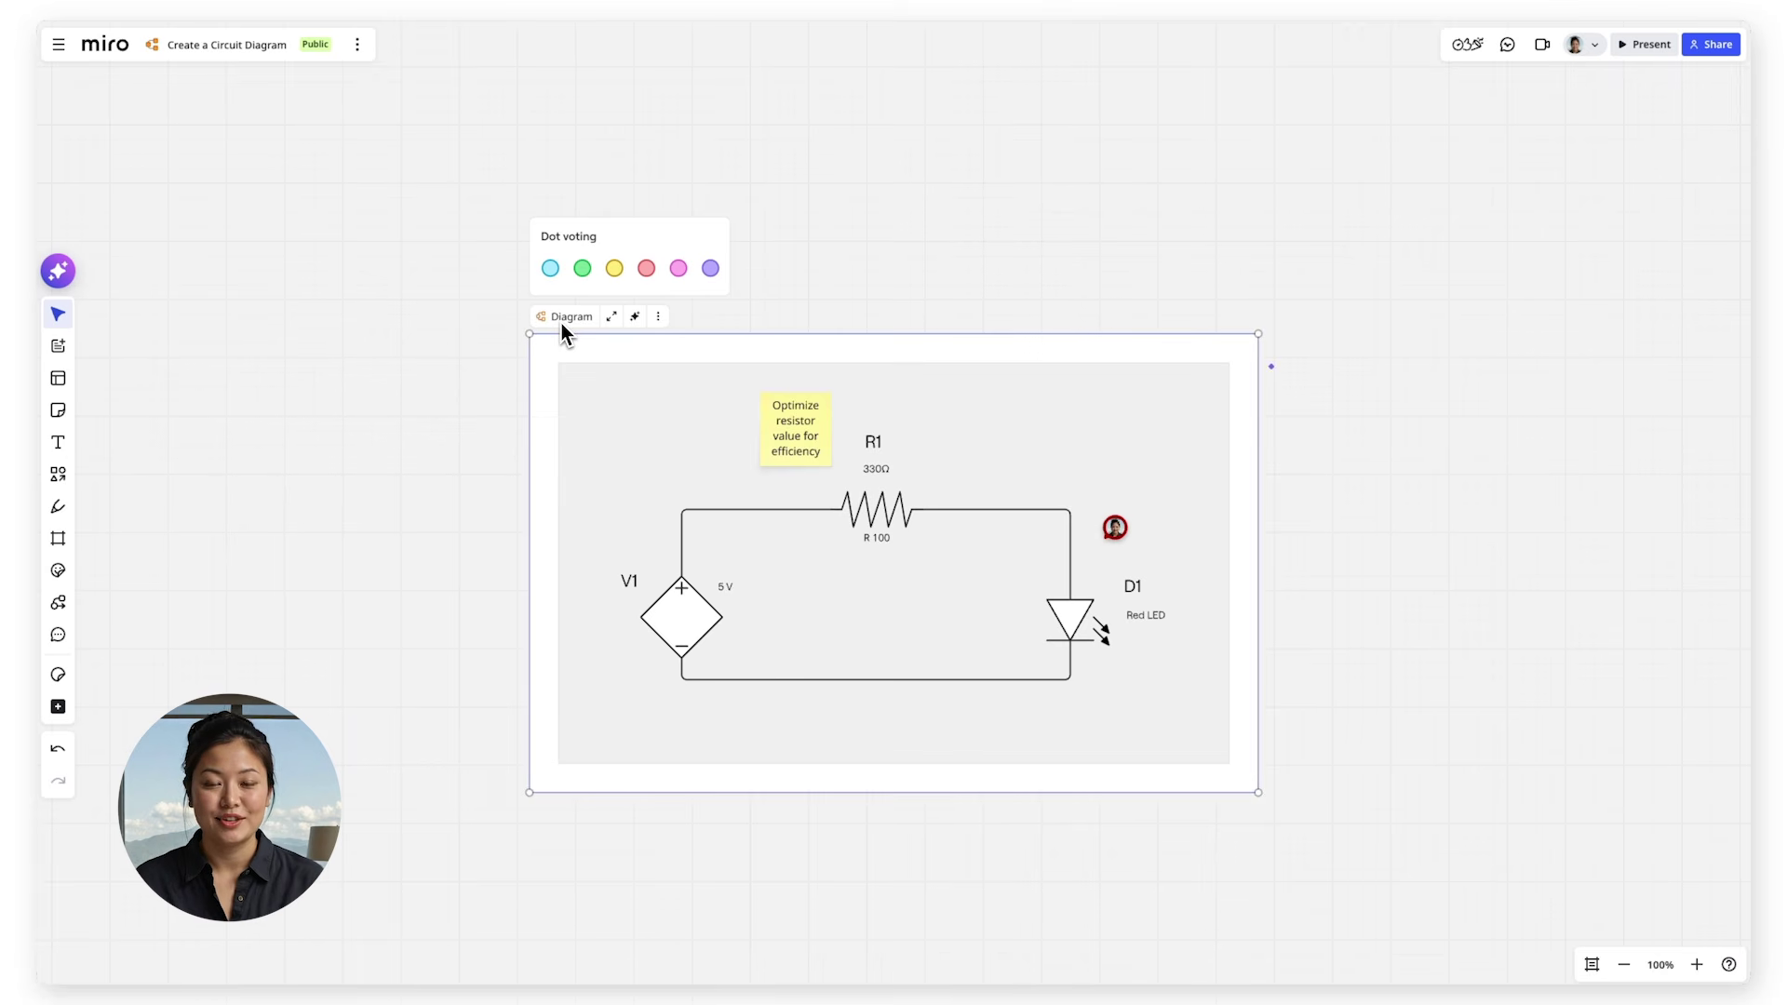
left_click(357, 44)
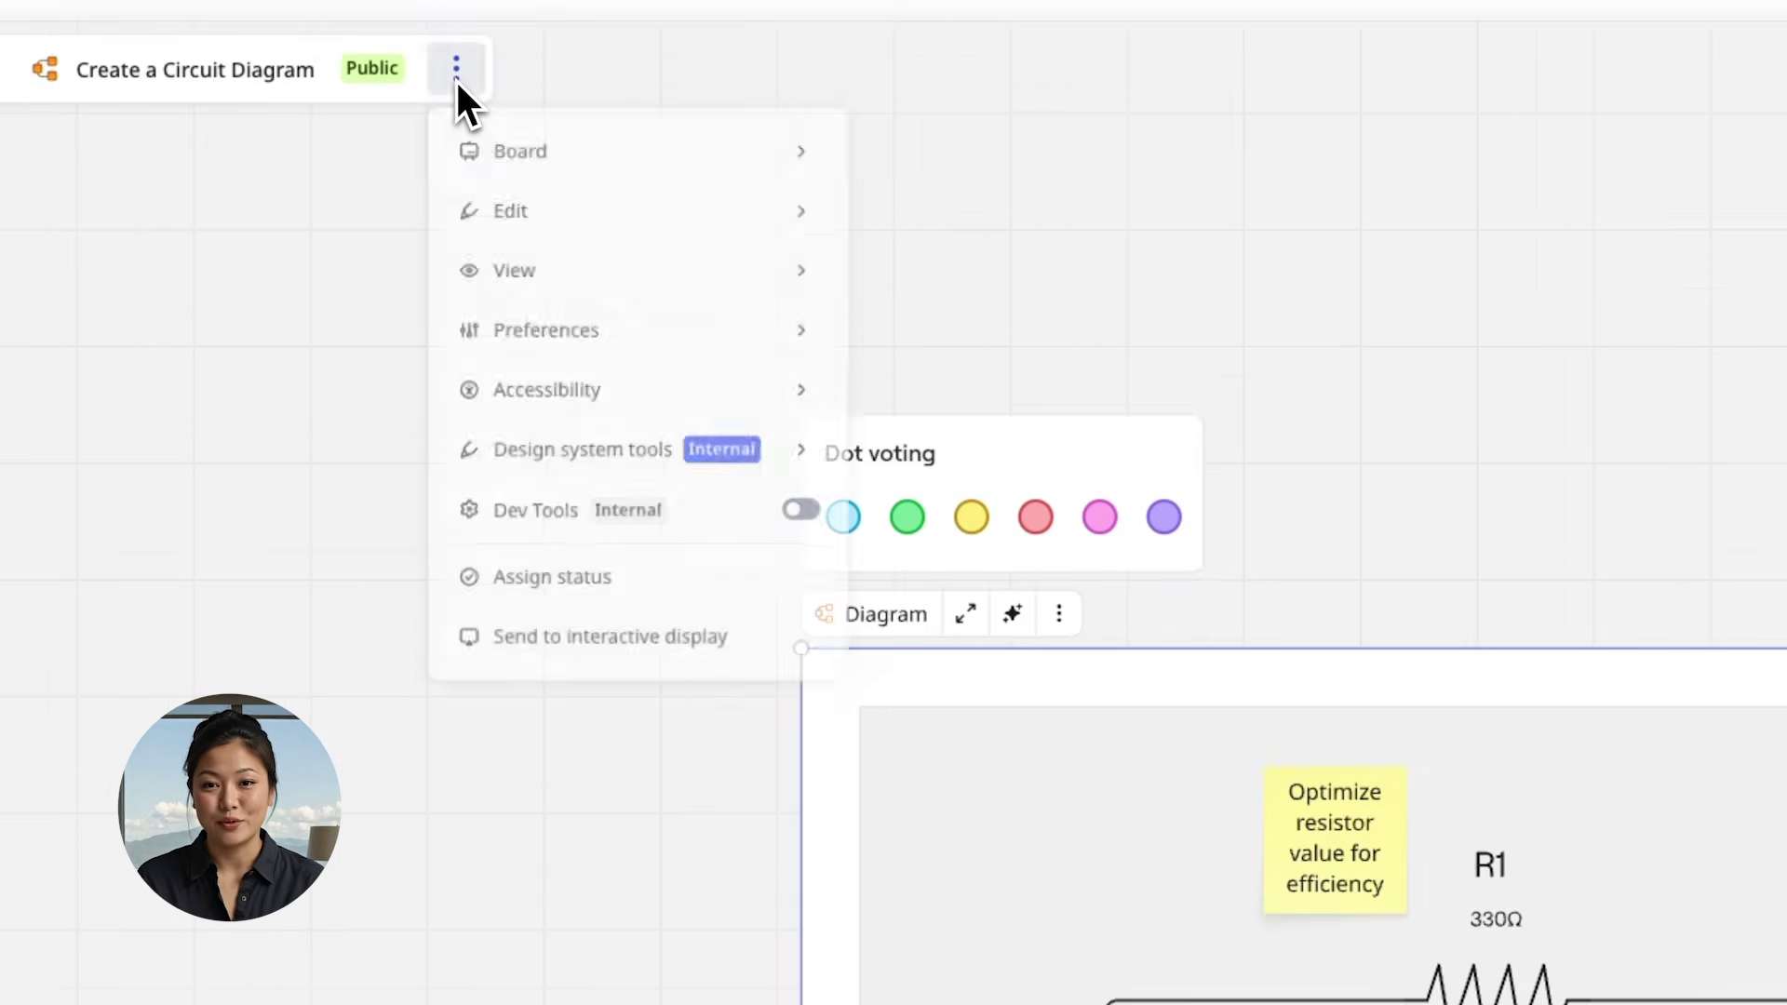
mouse_move(618, 159)
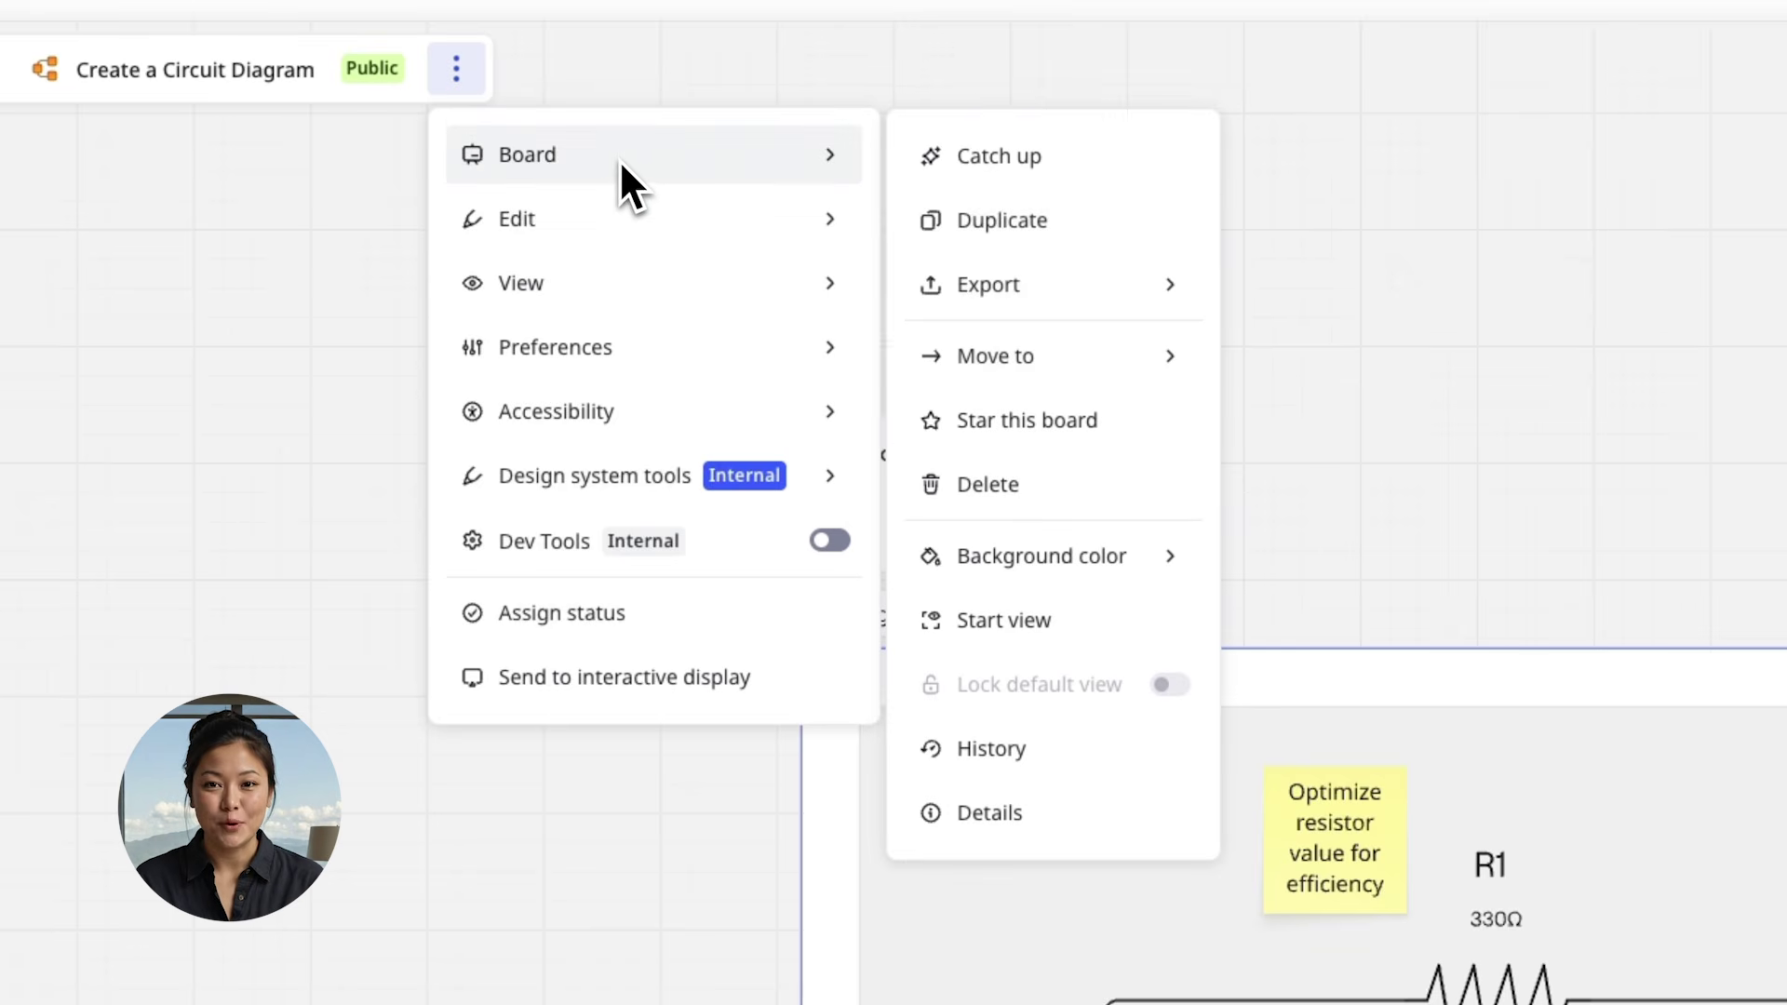
mouse_move(1009, 305)
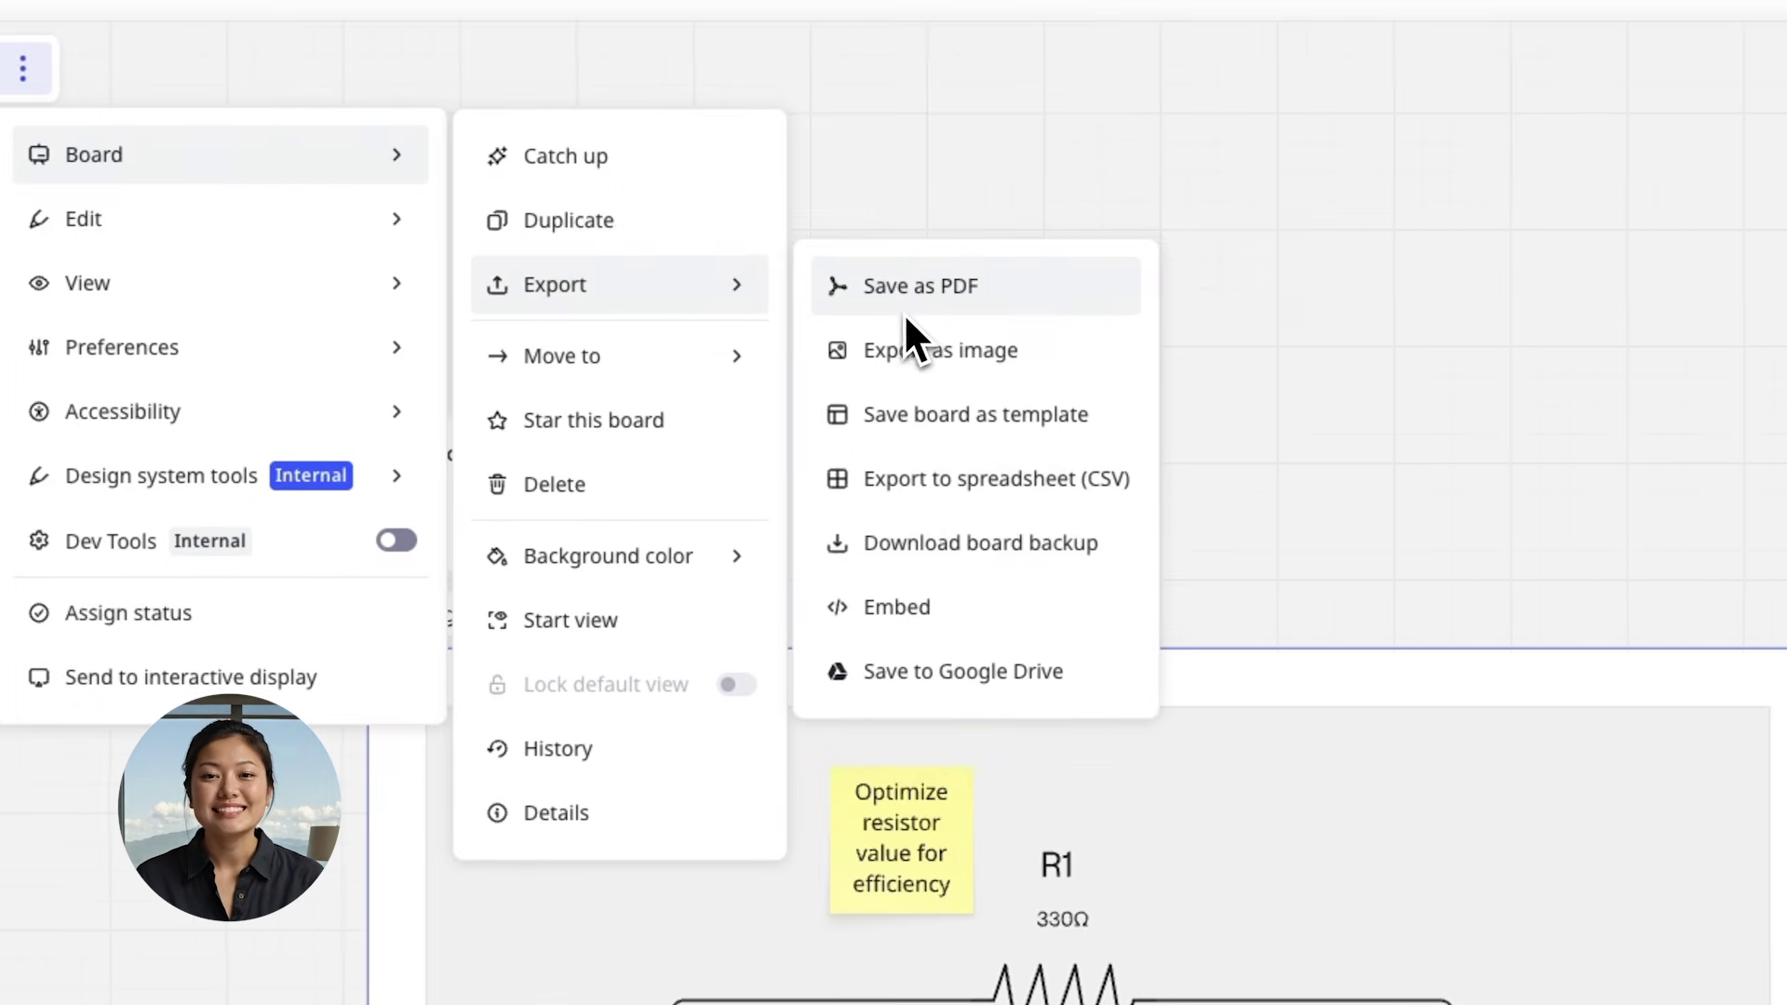
left_click(1321, 299)
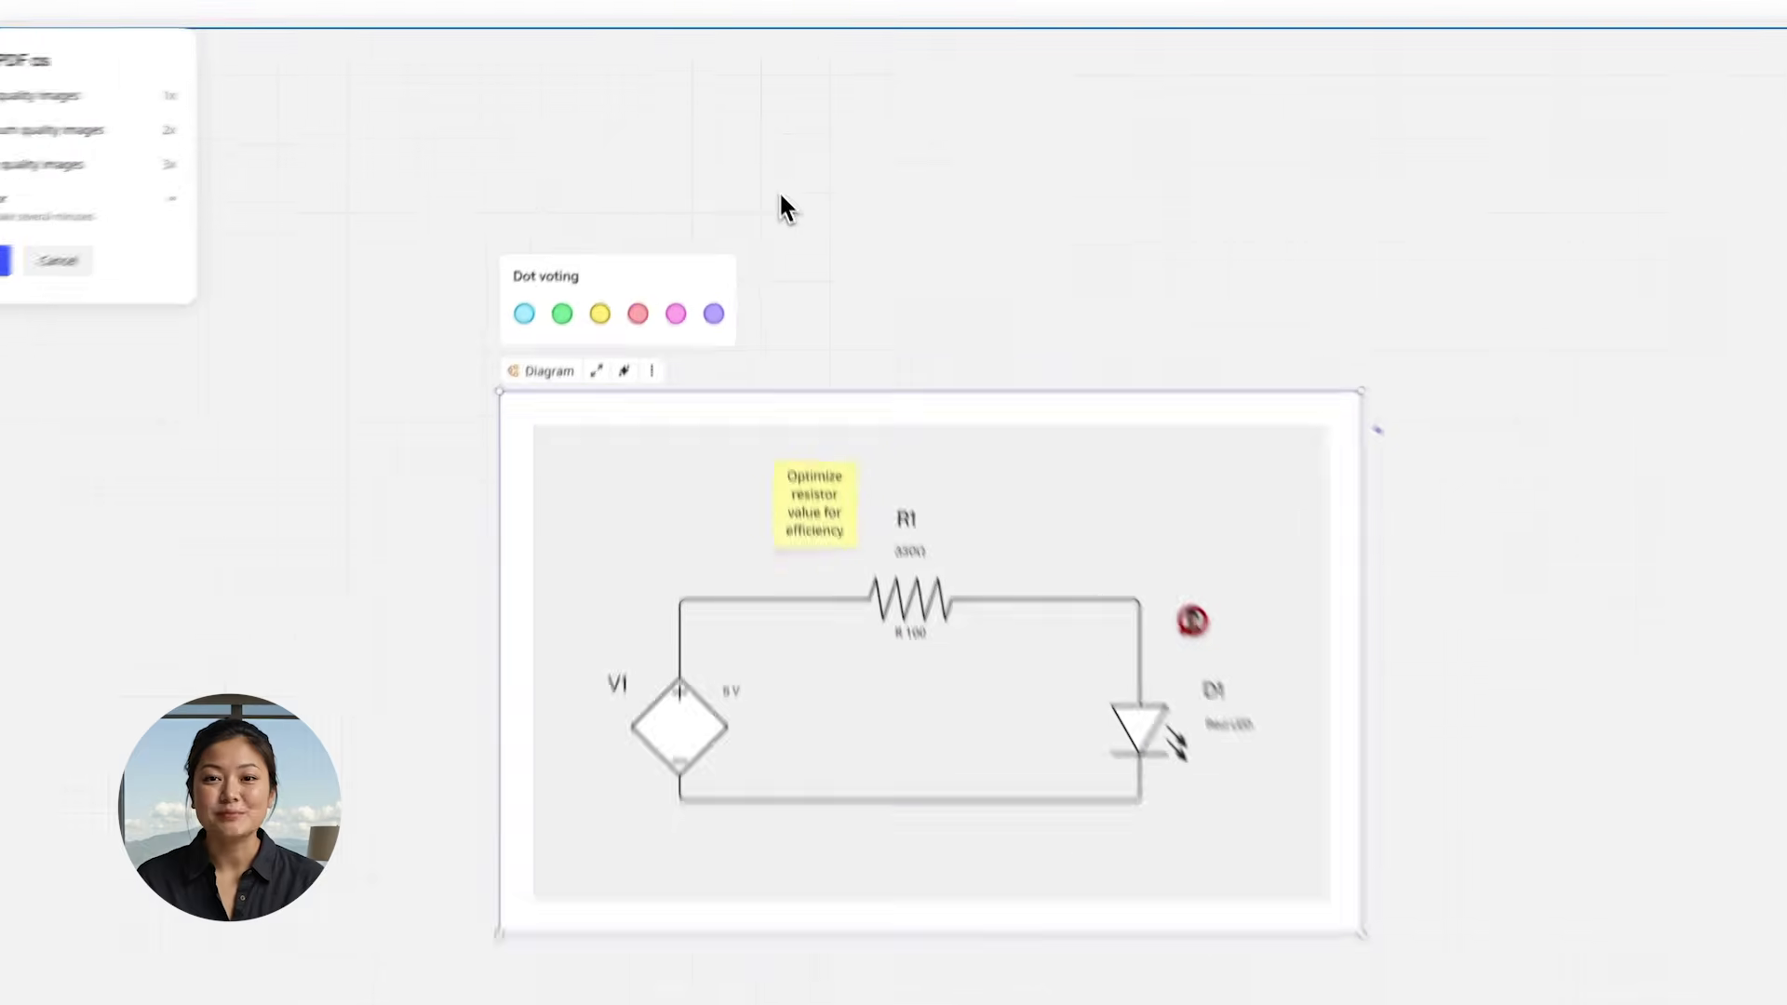
left_click(67, 144)
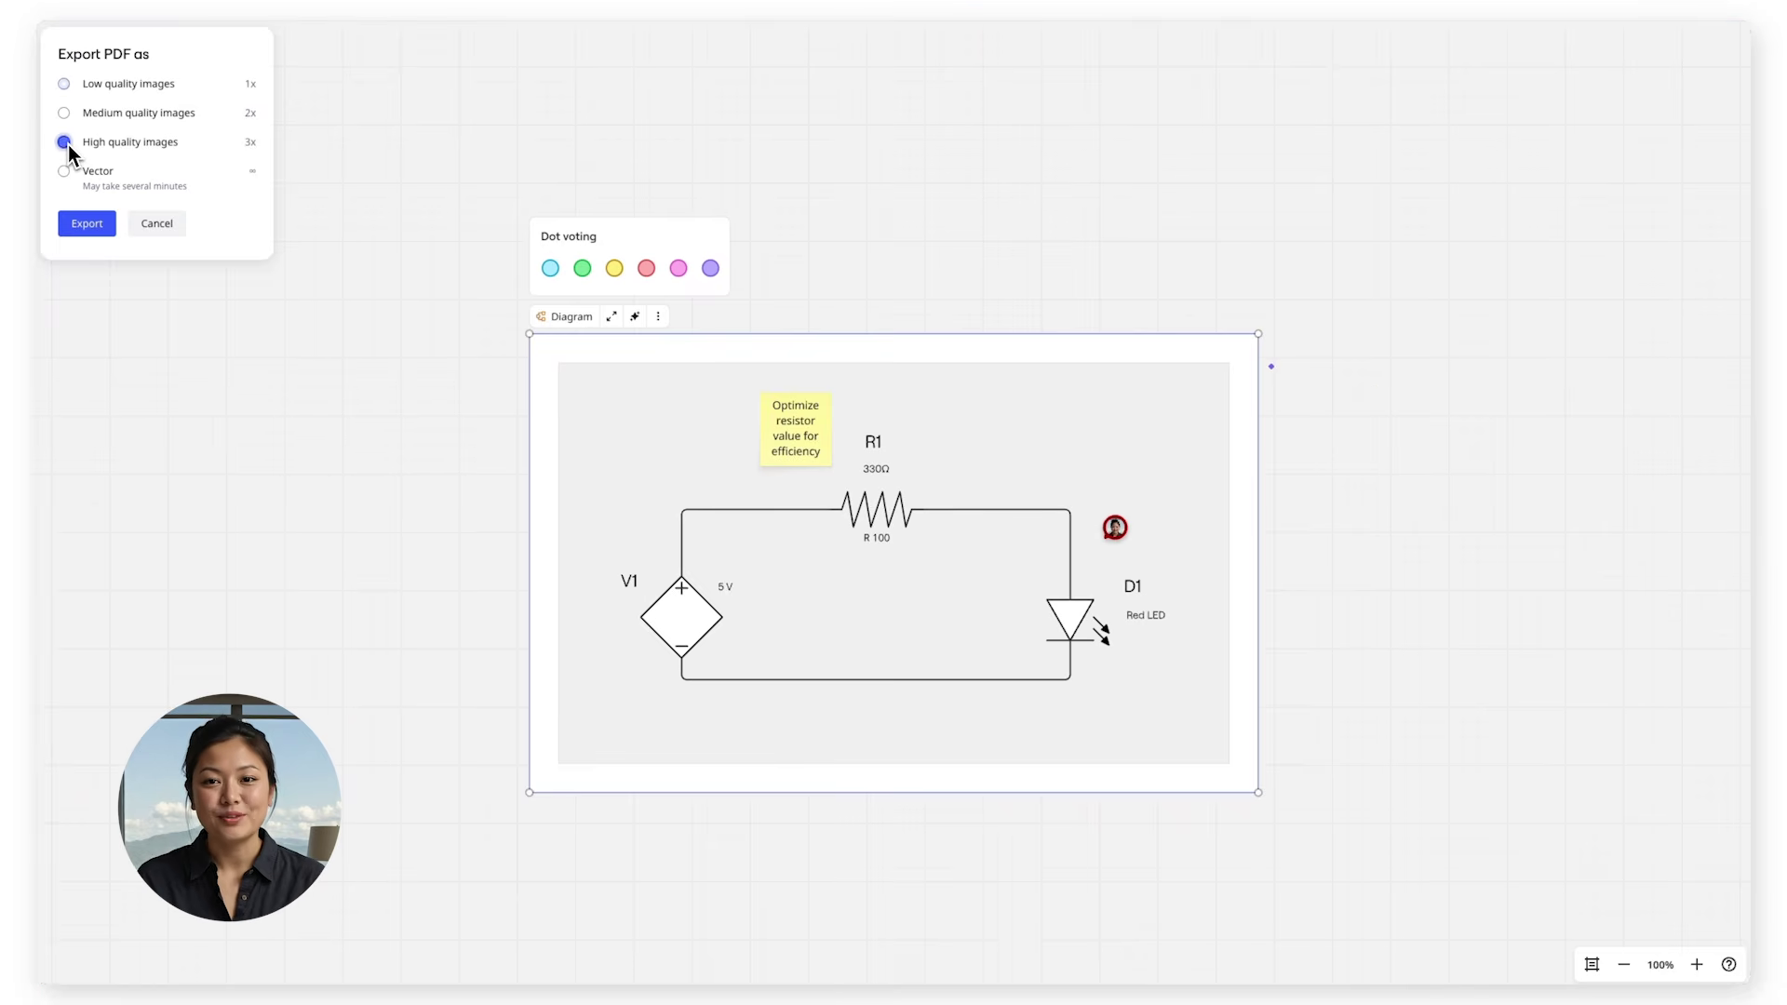
left_click(88, 224)
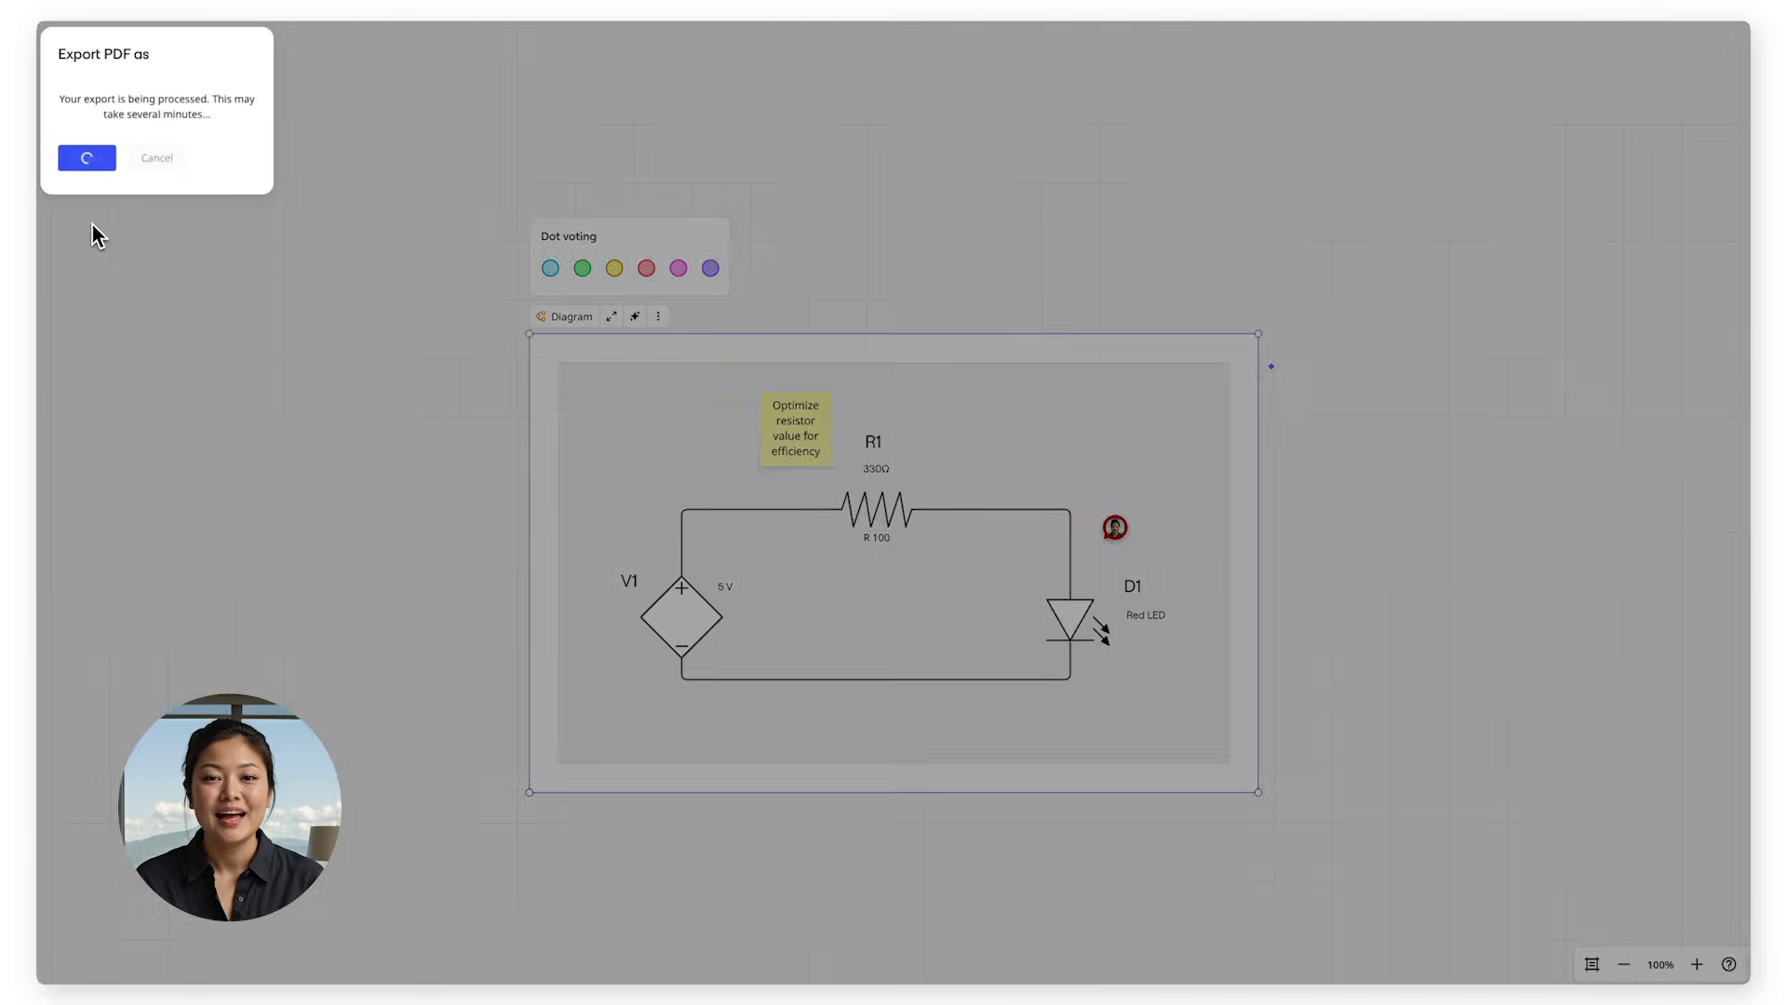